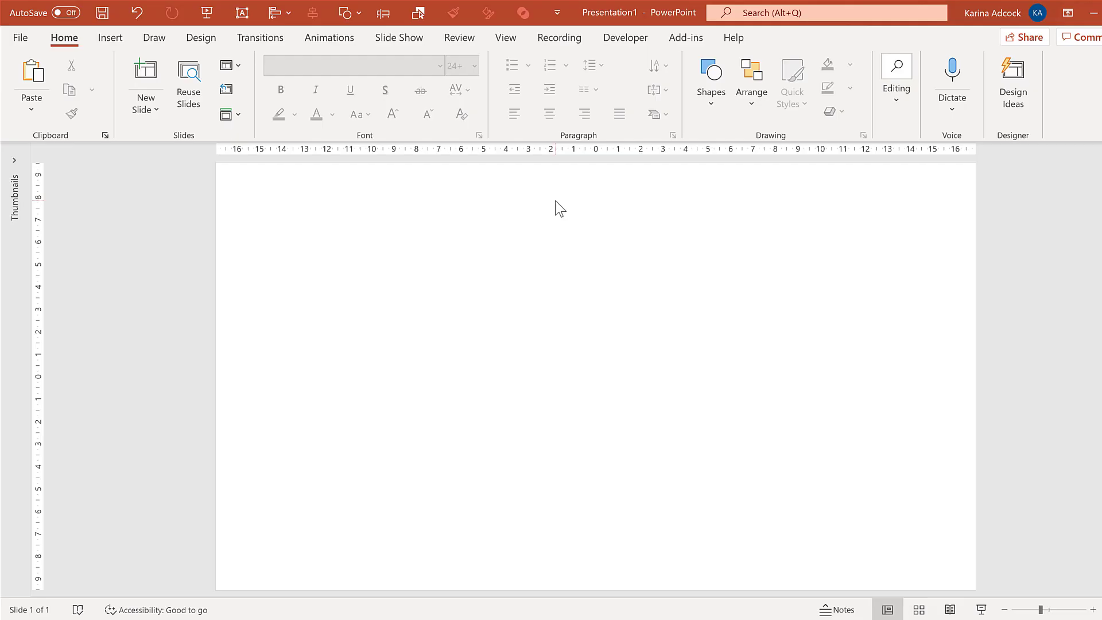
# Draw a perfect blue circle left of centre on the blank slide.
pyautogui.click(712, 97)
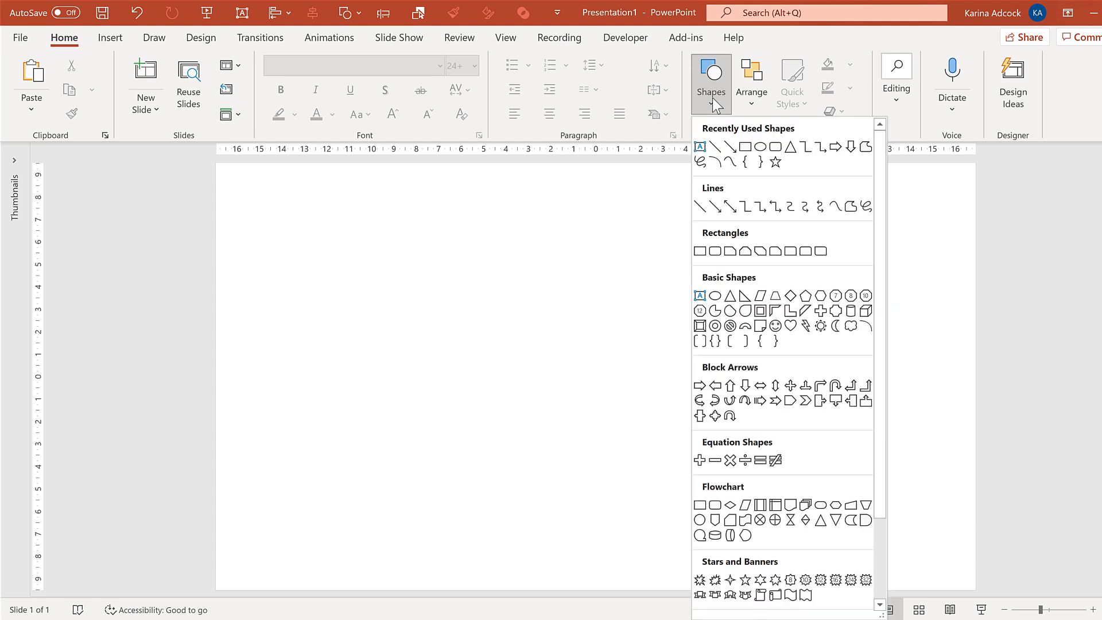
pyautogui.click(715, 296)
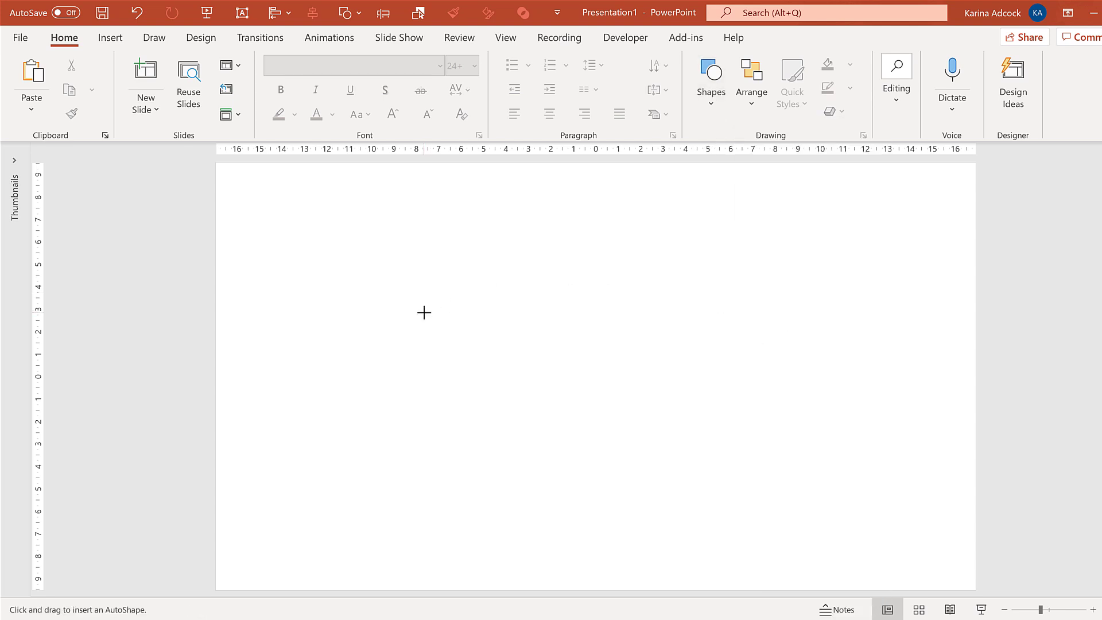
pyautogui.moveTo(361, 224); pyautogui.dragTo(671, 458)
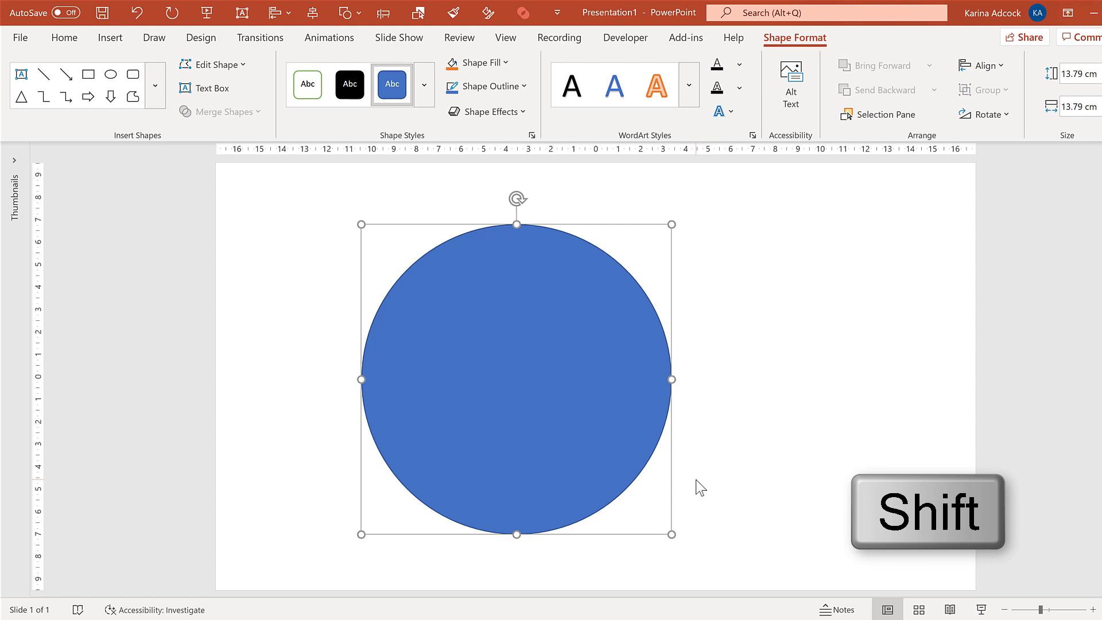
# Place an identical copy of the circle overlapping it to the right at the same height.
pyautogui.moveTo(518, 339); pyautogui.dragTo(709, 344)
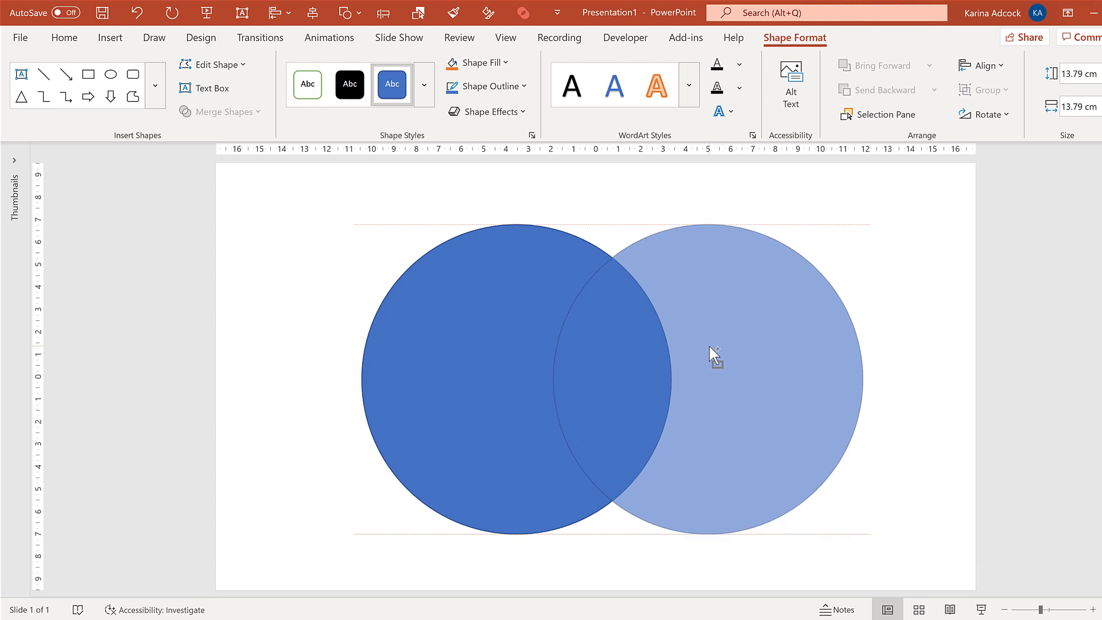
pyautogui.moveTo(709, 346); pyautogui.dragTo(709, 346)
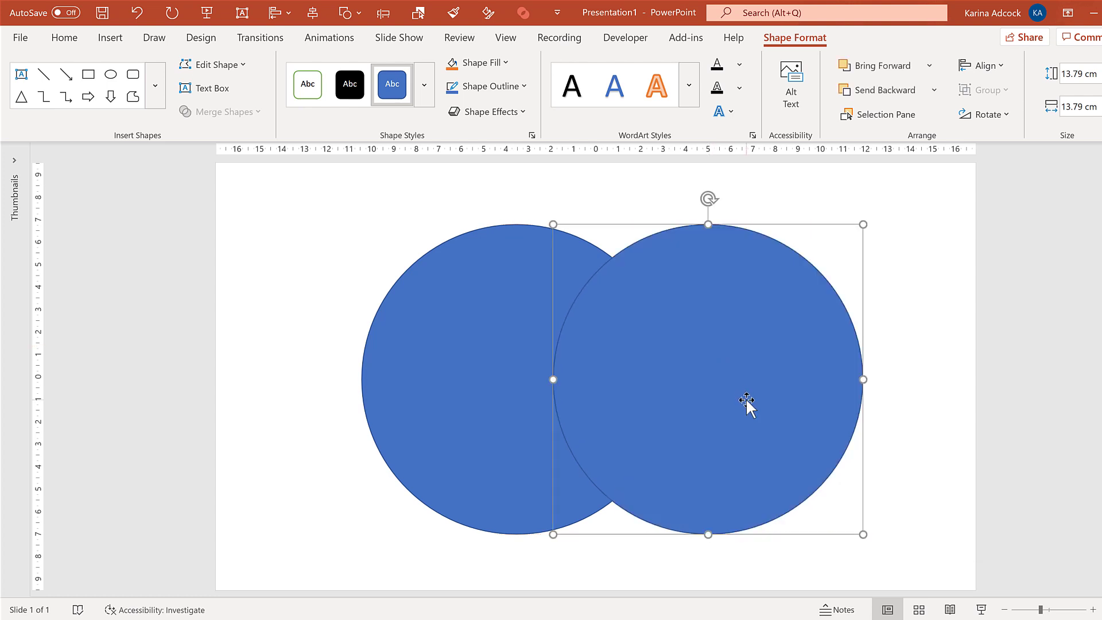
pyautogui.press('ctrl')
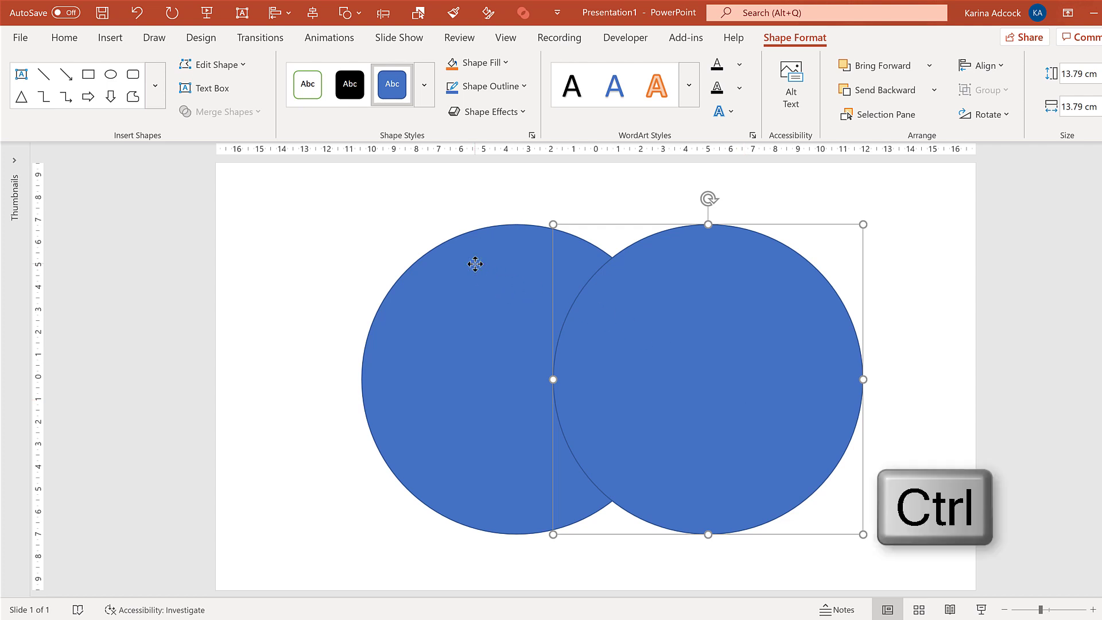
# Intersect the two circles so only their overlapping lens shape remains.
pyautogui.keyDown('ctrl'); pyautogui.click(475, 265); pyautogui.keyUp('ctrl')
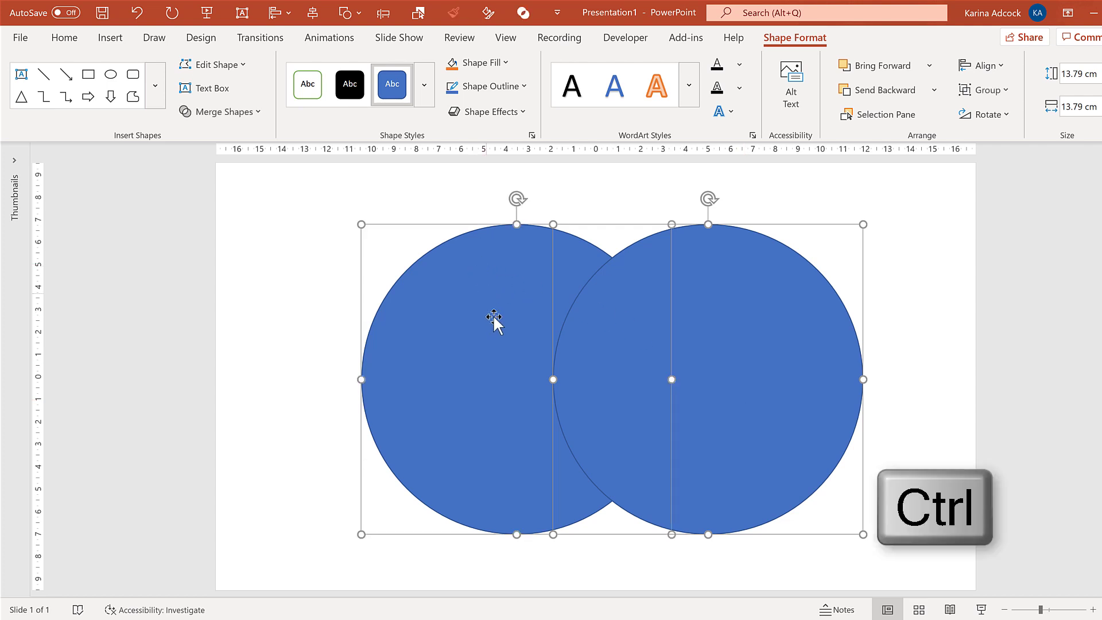
pyautogui.click(247, 115)
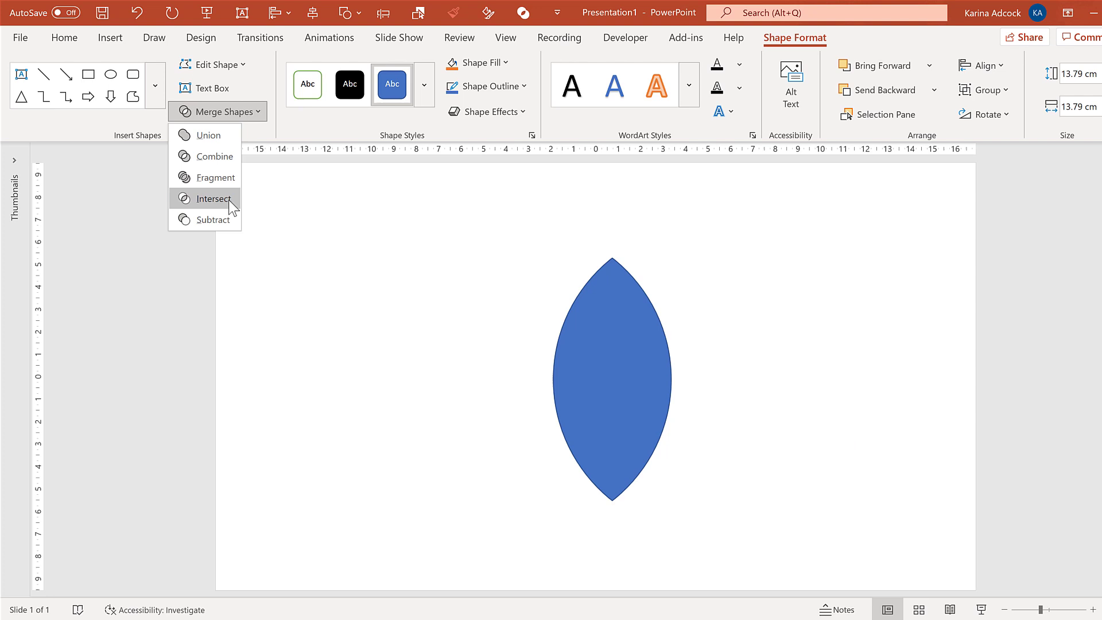
pyautogui.click(228, 199)
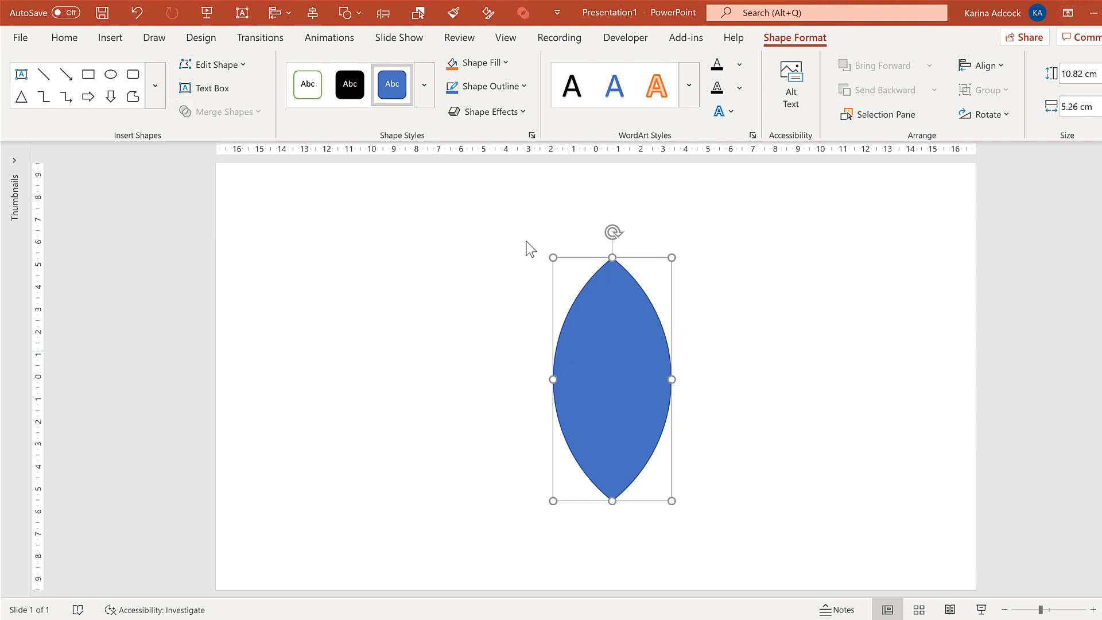
# Give the lens no fill and a grey 20 pt outline.
pyautogui.click(532, 136)
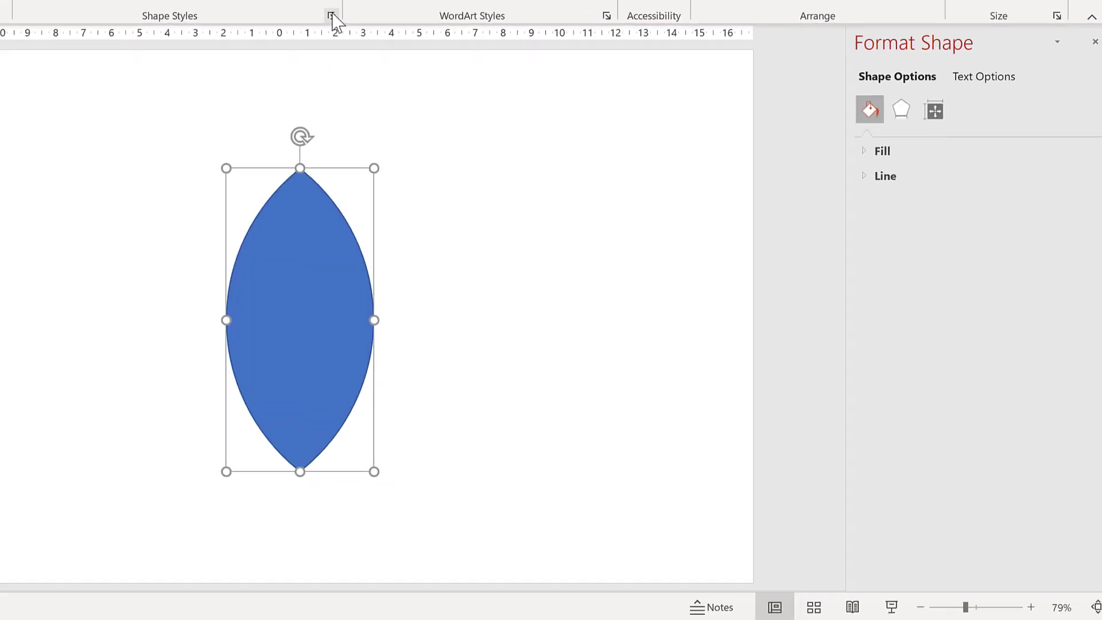
pyautogui.click(869, 129)
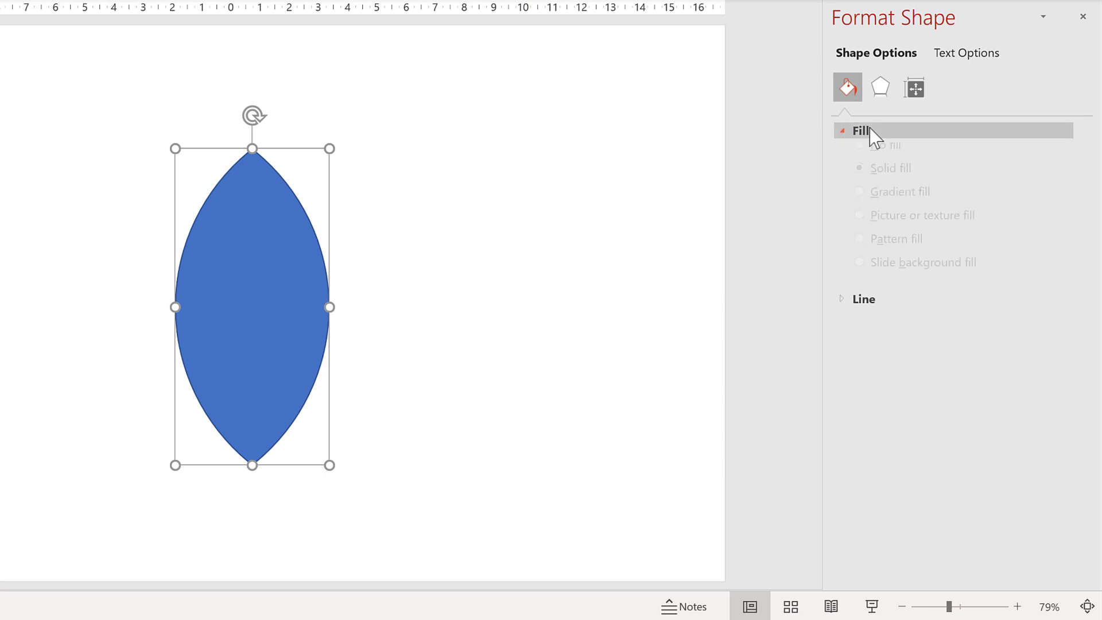
pyautogui.click(875, 160)
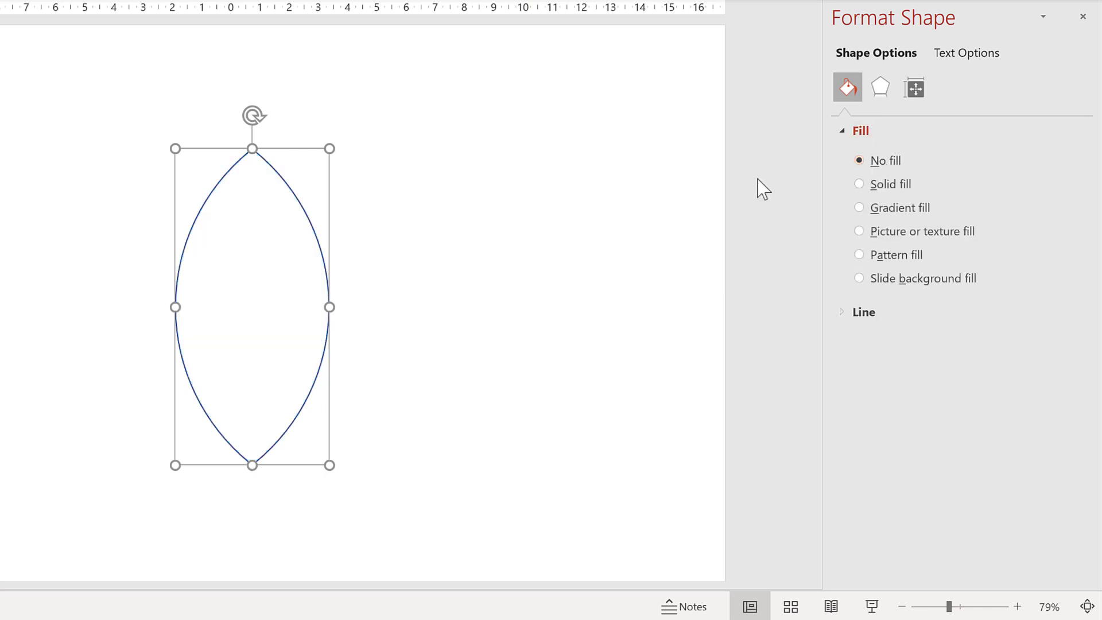
pyautogui.click(867, 310)
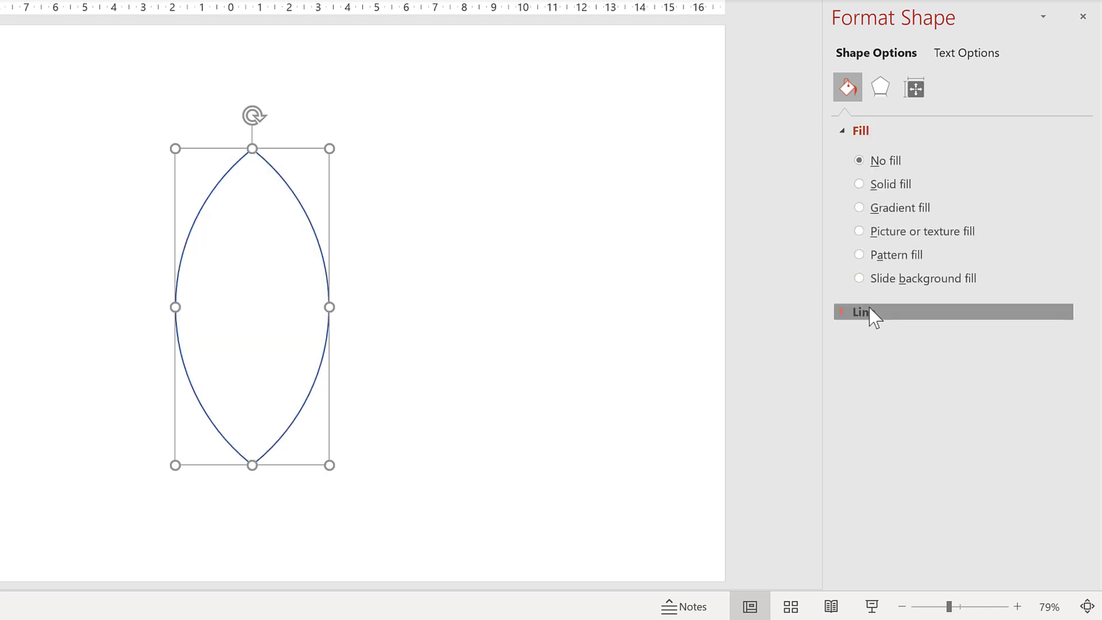
pyautogui.scroll(-3, 959, 253)
pyautogui.click(1053, 224)
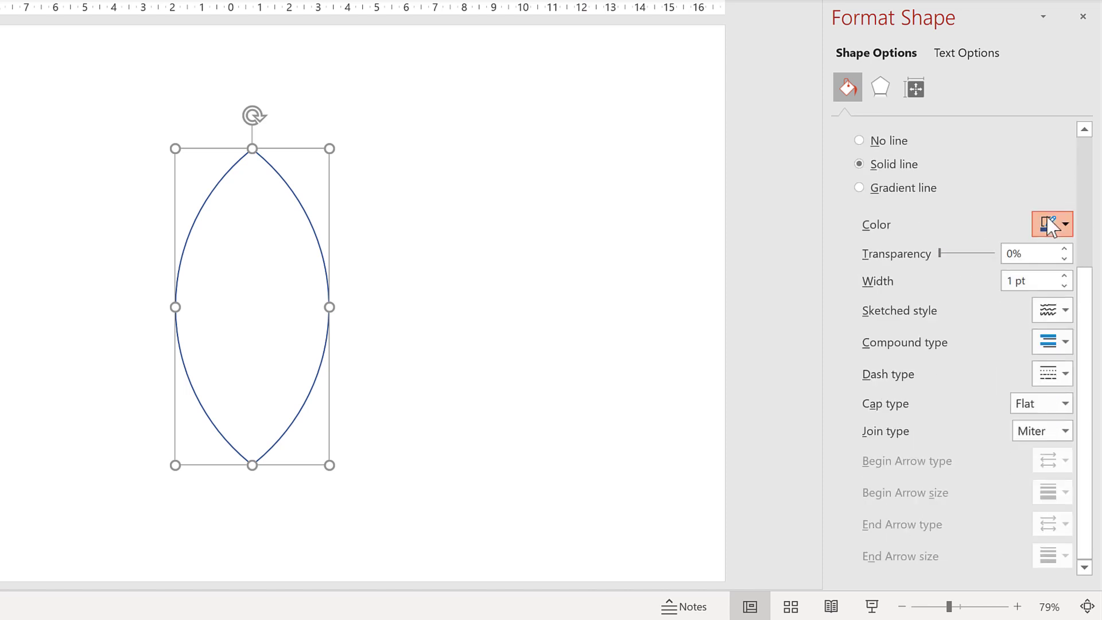
pyautogui.click(940, 328)
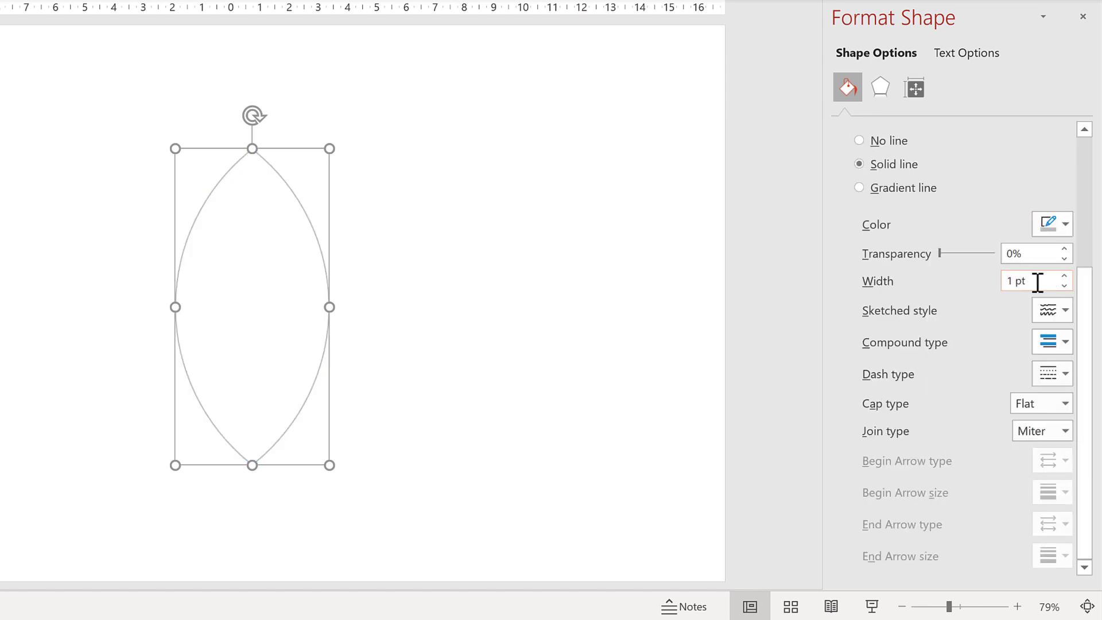
pyautogui.moveTo(1045, 281); pyautogui.dragTo(938, 279)
pyautogui.write('20')
pyautogui.press('Return')
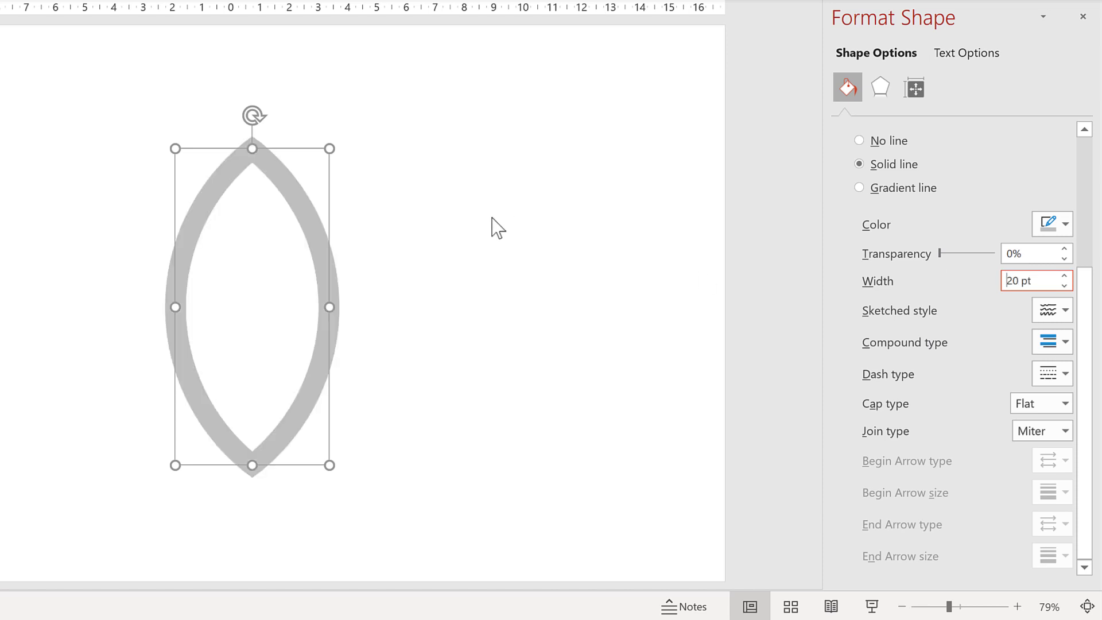
# Move the lens right and draw a long thin rectangle near the top-left.
pyautogui.moveTo(314, 206); pyautogui.dragTo(564, 174)
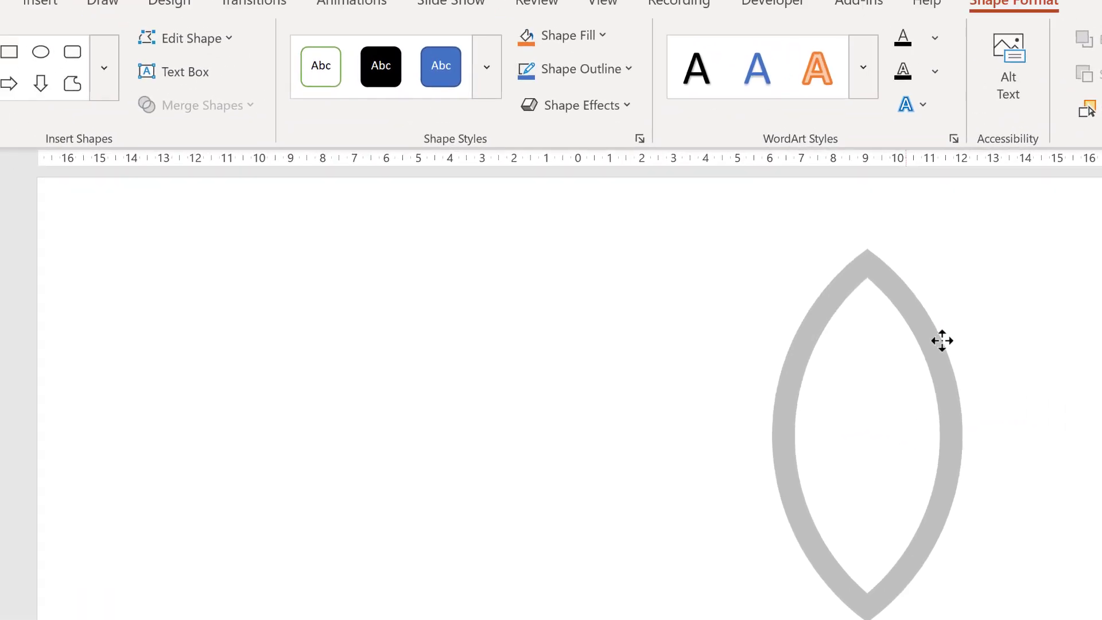
pyautogui.moveTo(942, 341); pyautogui.dragTo(977, 353)
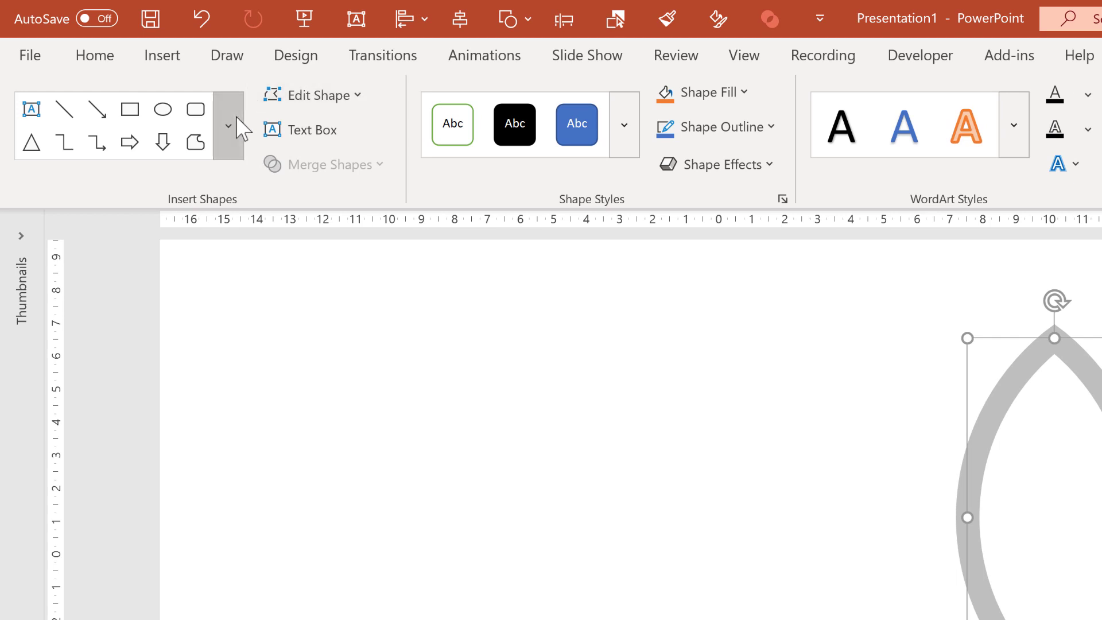
pyautogui.click(236, 116)
pyautogui.click(25, 291)
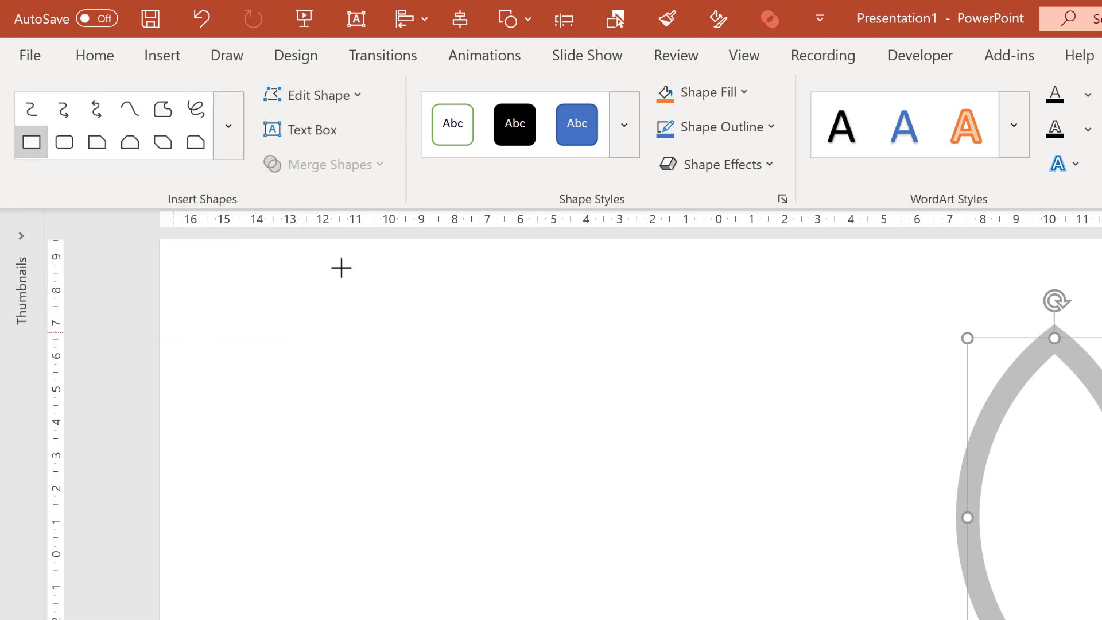
pyautogui.moveTo(373, 289)
pyautogui.mouseDown()
pyautogui.moveTo(524, 335)
pyautogui.moveTo(660, 327)
pyautogui.moveTo(649, 326)
pyautogui.mouseUp()
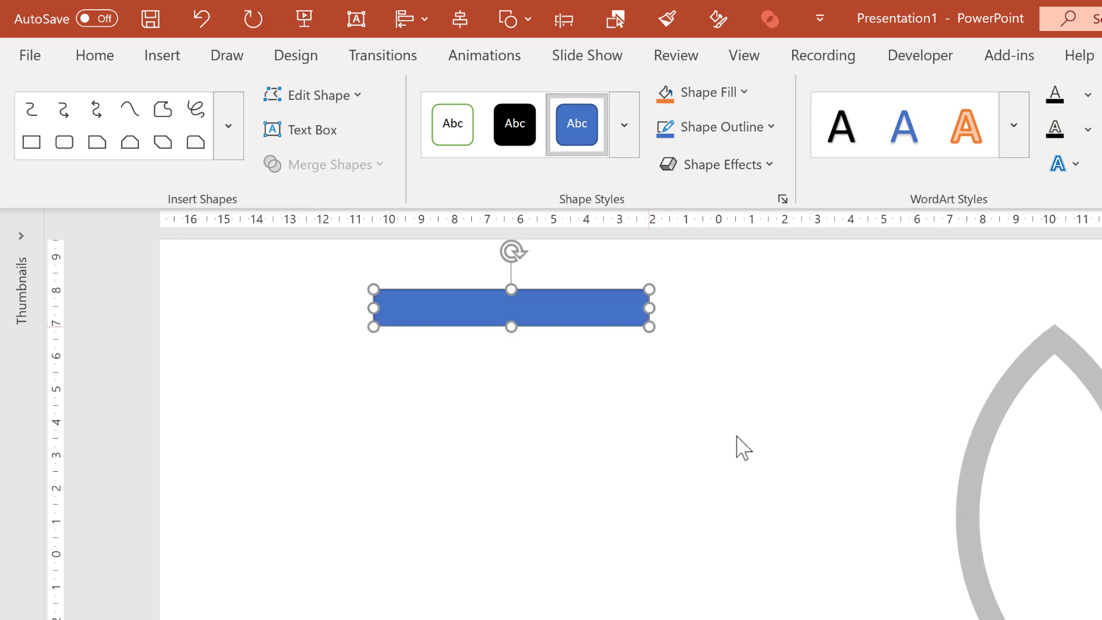
# Fill the rectangle grey and remove its outline.
pyautogui.click(726, 103)
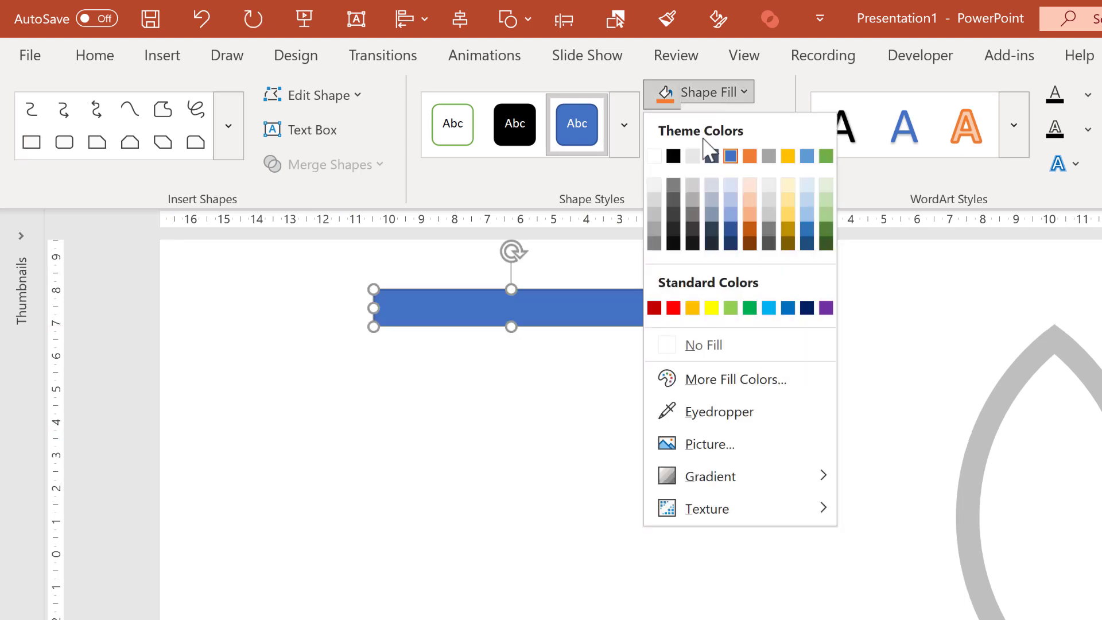
pyautogui.click(658, 226)
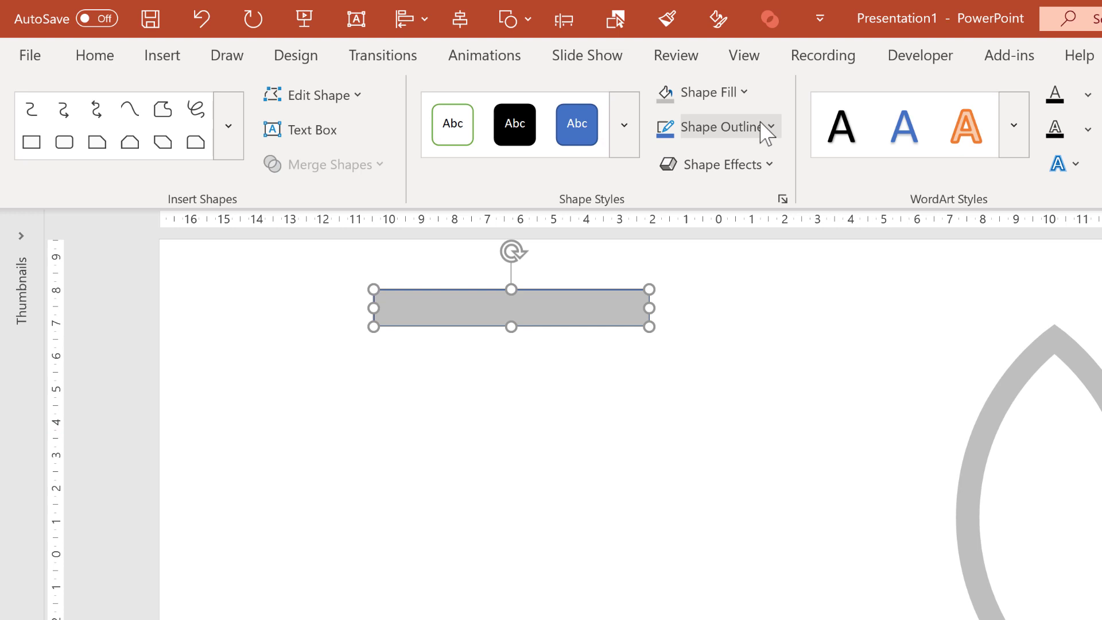
pyautogui.click(765, 135)
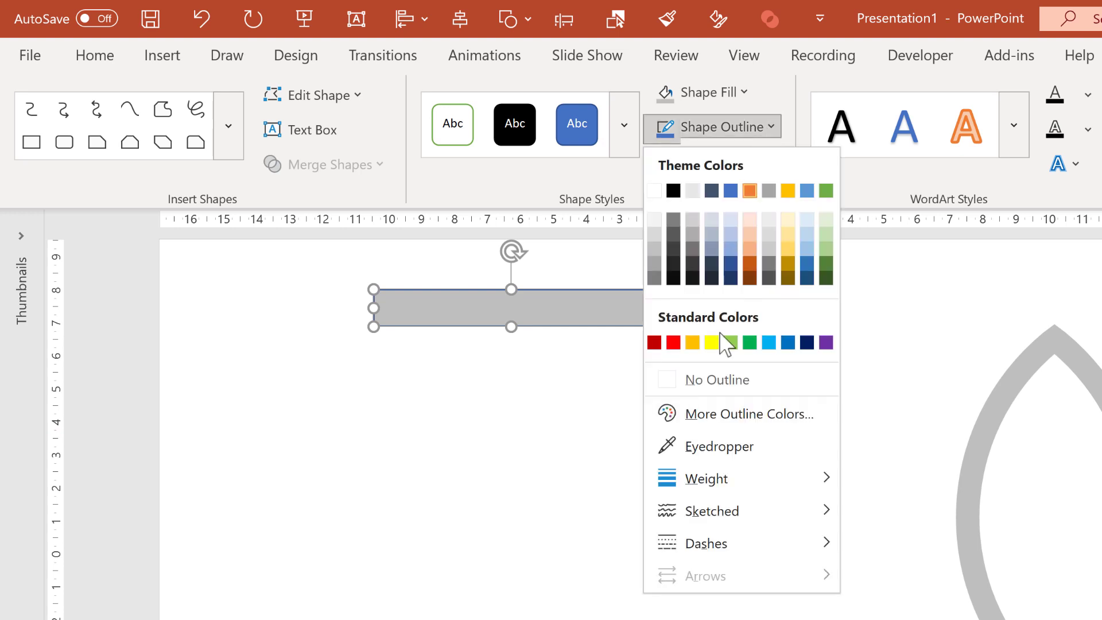
pyautogui.click(730, 393)
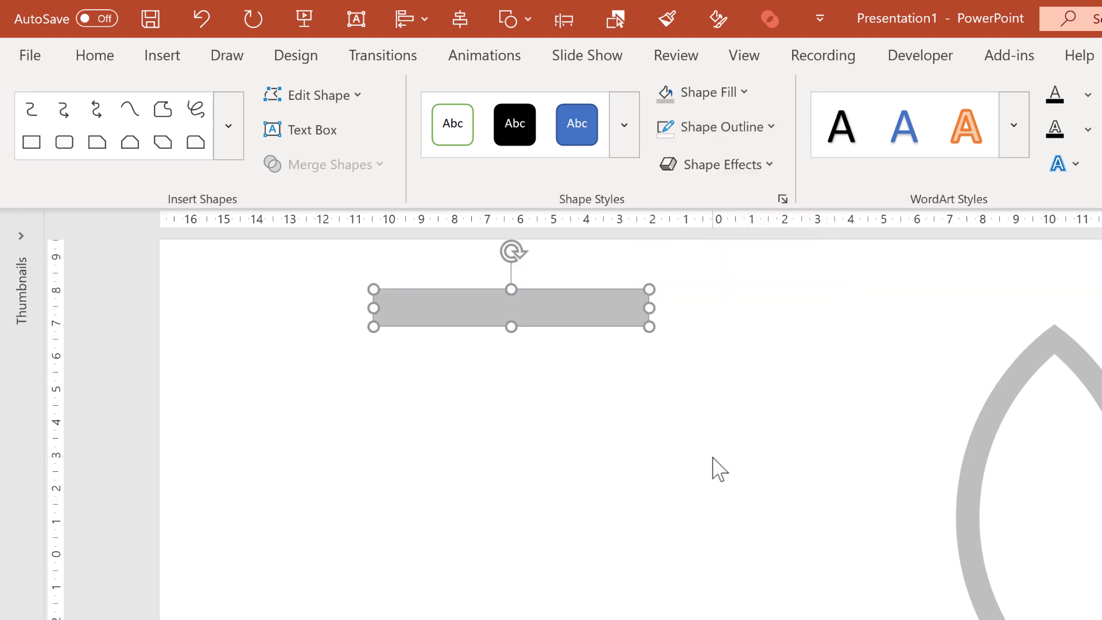
# Copy the rectangle straight below and make the copy an unfilled spacer.
pyautogui.hotkey('ctrl', 'shift')
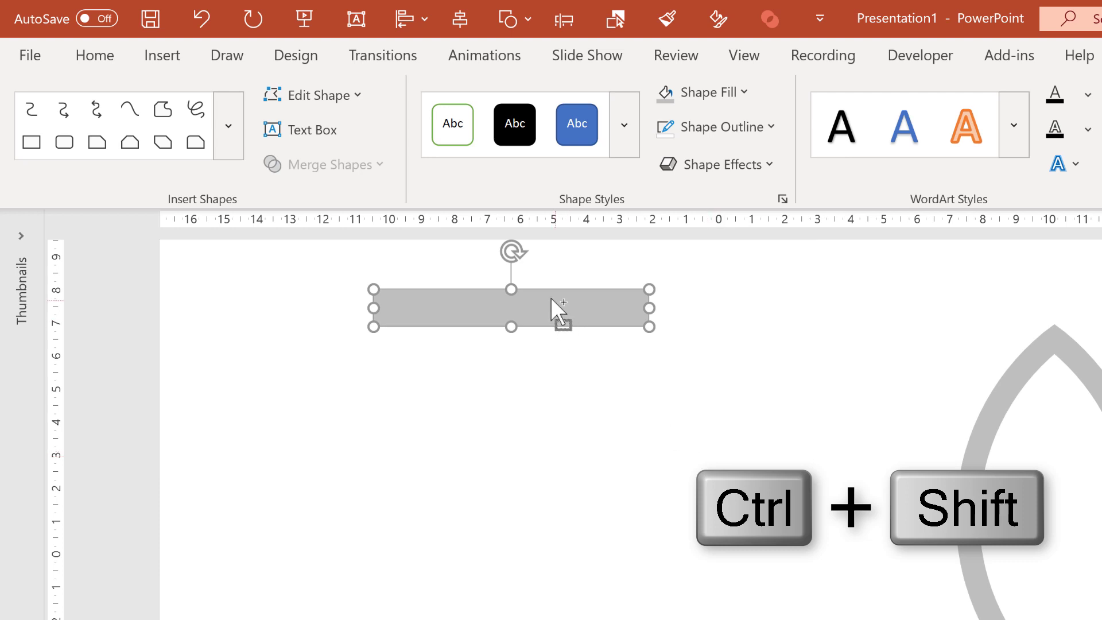
pyautogui.moveTo(541, 303); pyautogui.dragTo(540, 342)
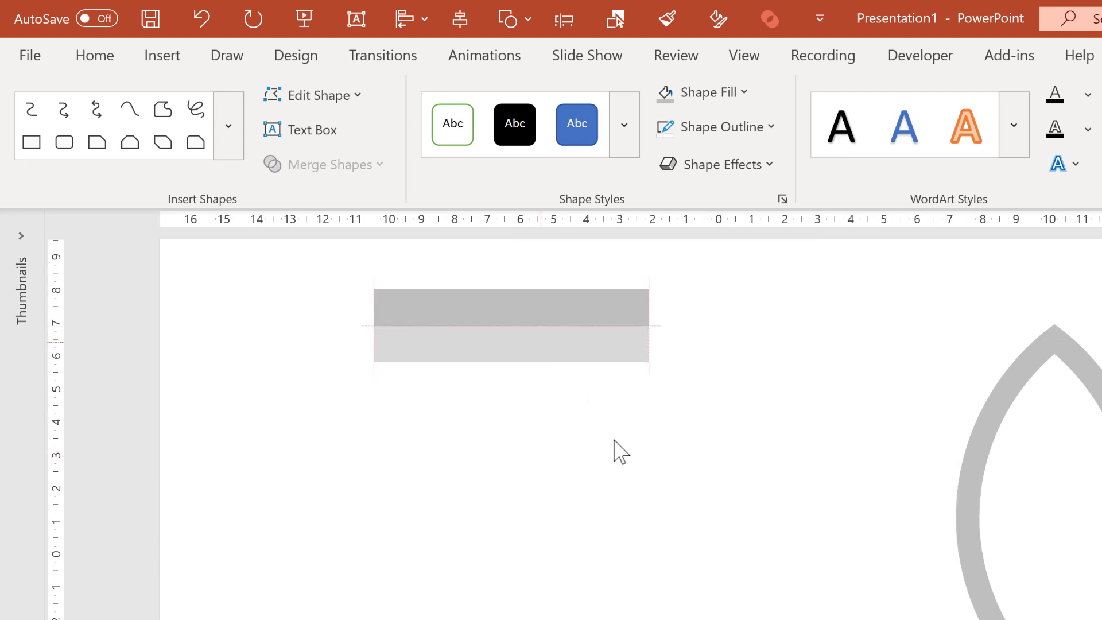
pyautogui.click(728, 96)
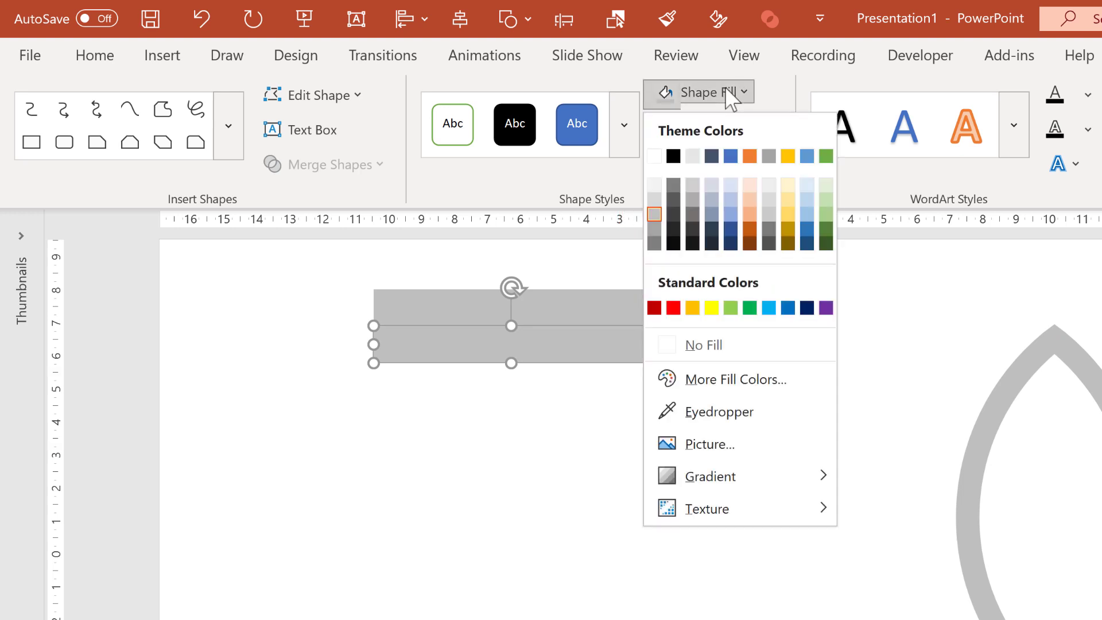
pyautogui.click(733, 357)
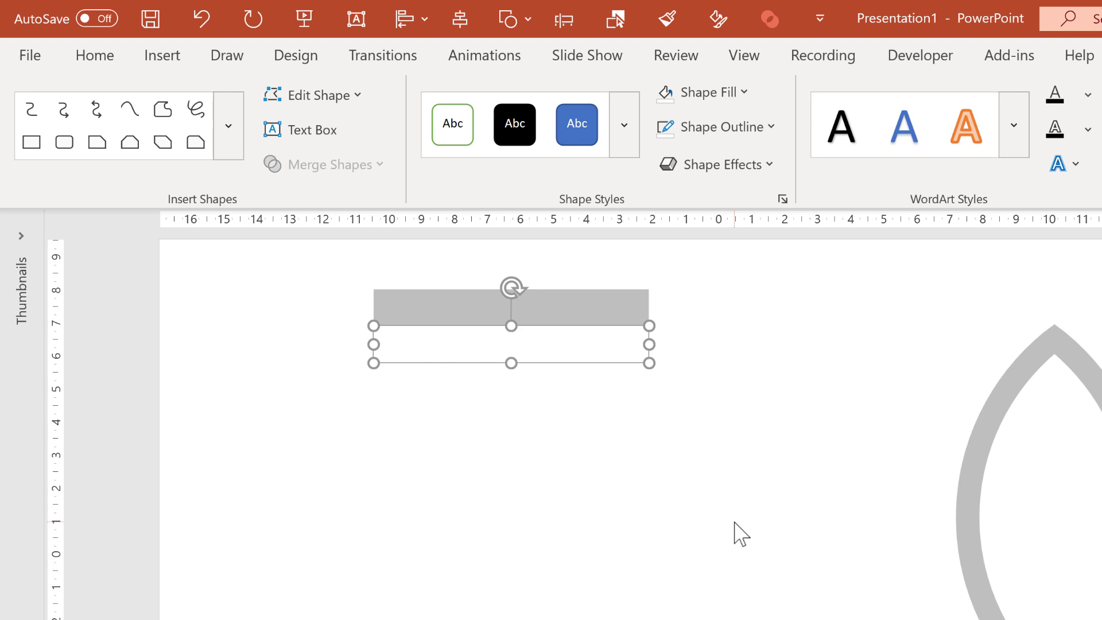
# Duplicate the bar-and-spacer pair repeatedly with Ctrl+D into an evenly spaced column.
pyautogui.press('ctrl')
pyautogui.keyDown('ctrl'); pyautogui.click(566, 305); pyautogui.keyUp('ctrl')
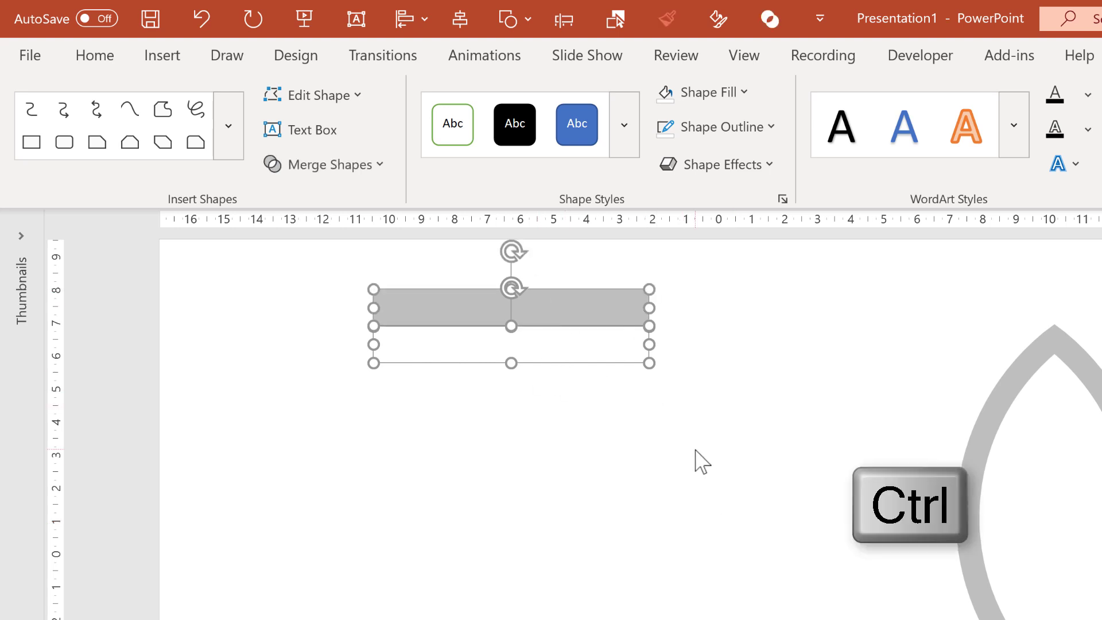
pyautogui.hotkey('ctrl', 'd')
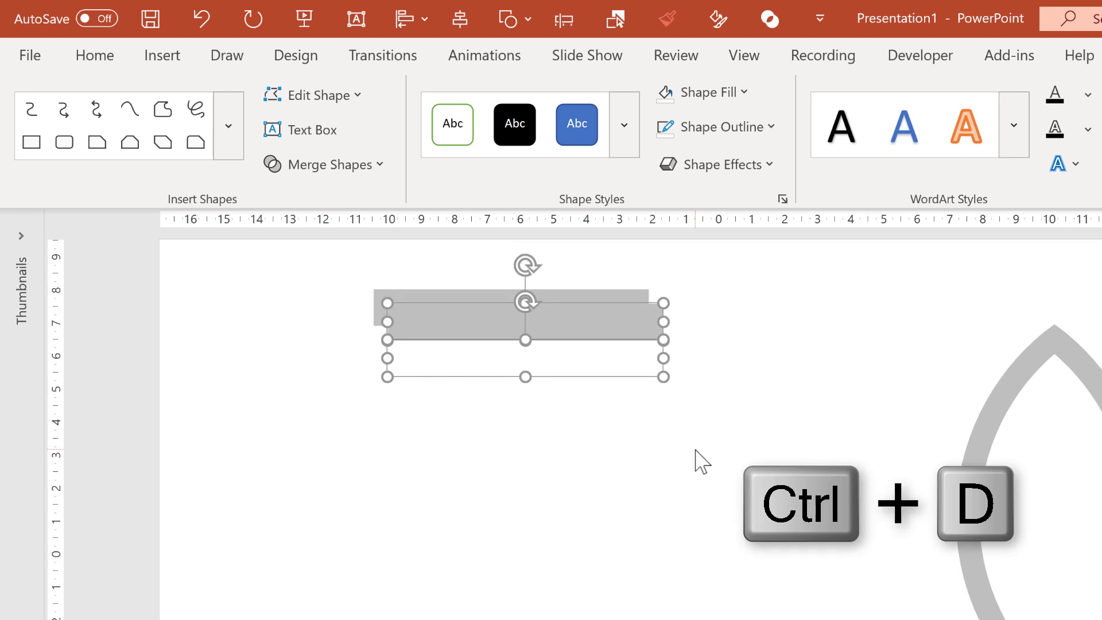
pyautogui.moveTo(598, 326); pyautogui.dragTo(583, 388)
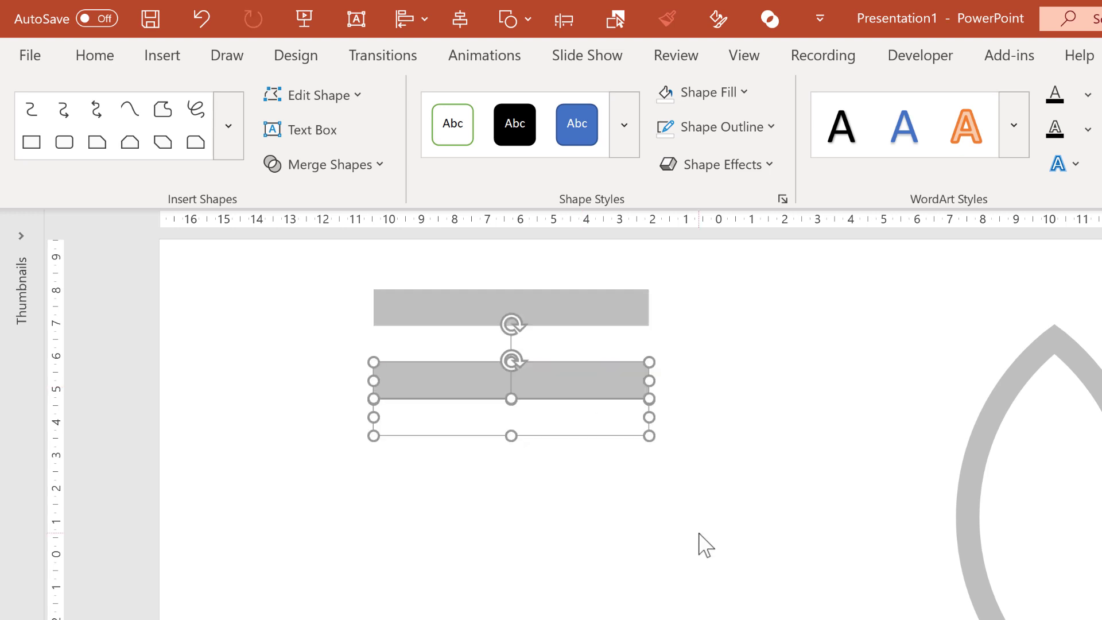
pyautogui.hotkey('ctrl', 'd')
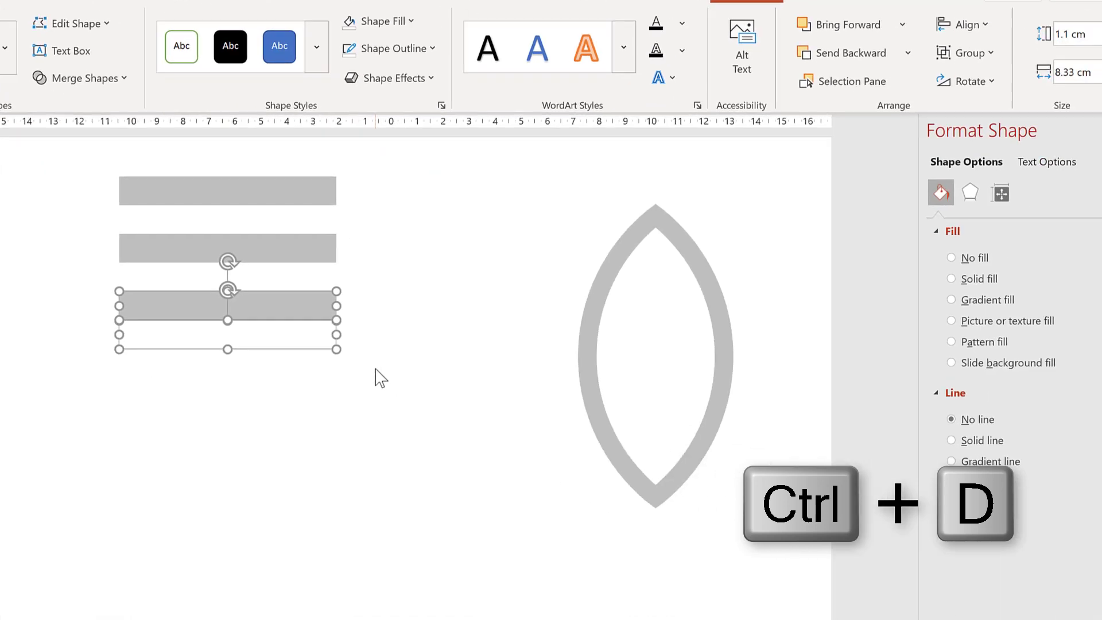
pyautogui.hotkey('ctrl', 'd')
pyautogui.hotkey('ctrl', 'd')
pyautogui.hotkey('ctrl', 'd')
pyautogui.hotkey('ctrl', 'd')
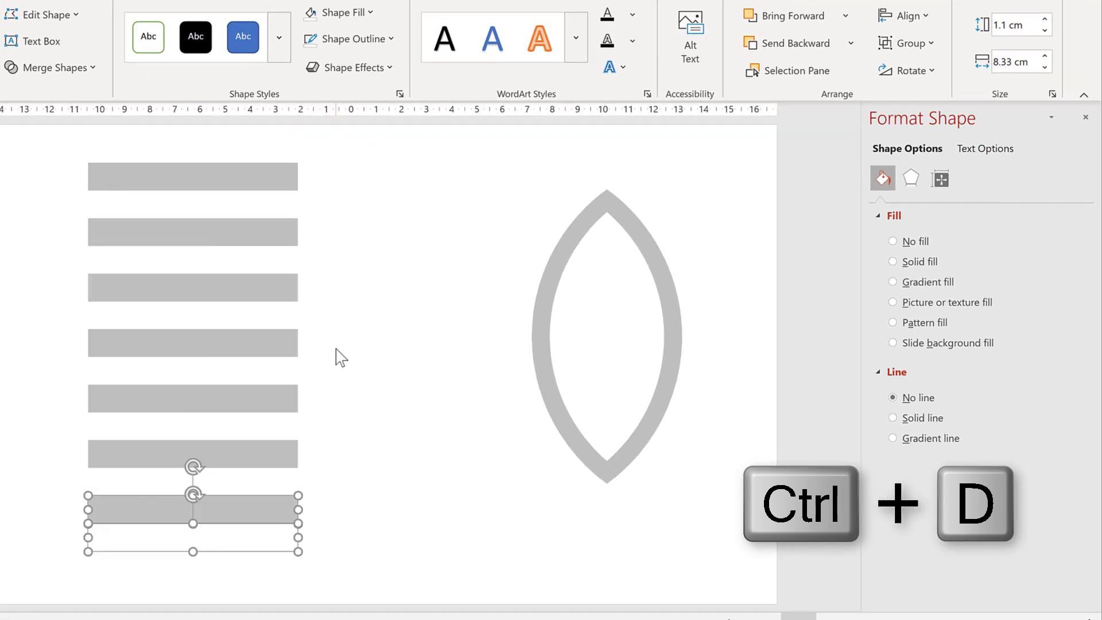
# Delete the top bar, move the top spacer below the column, and select everything.
pyautogui.click(377, 511)
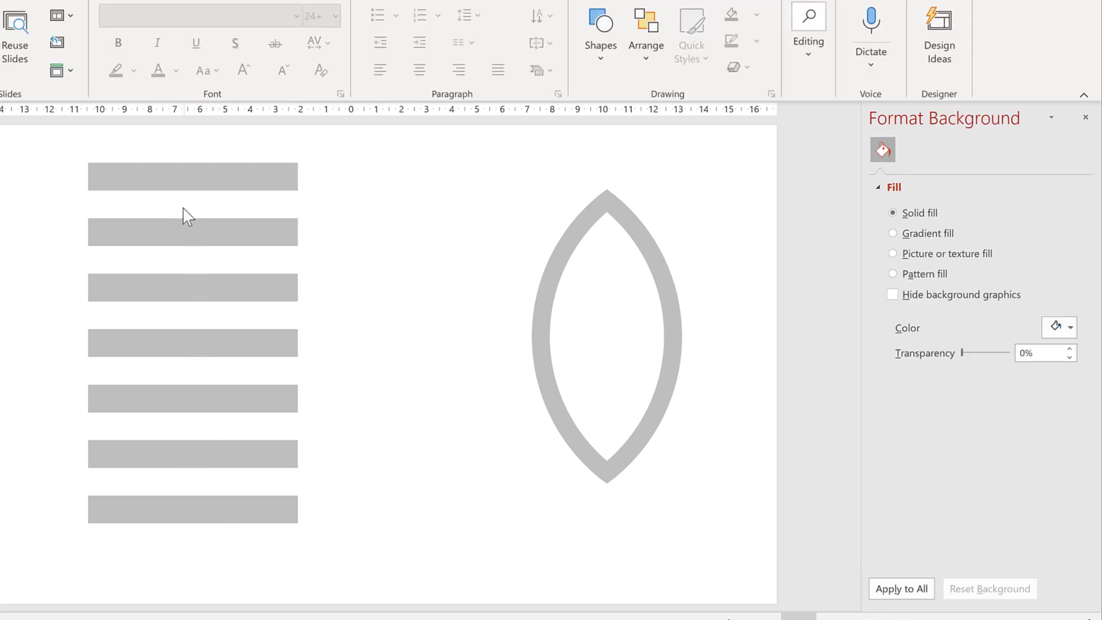
pyautogui.click(182, 170)
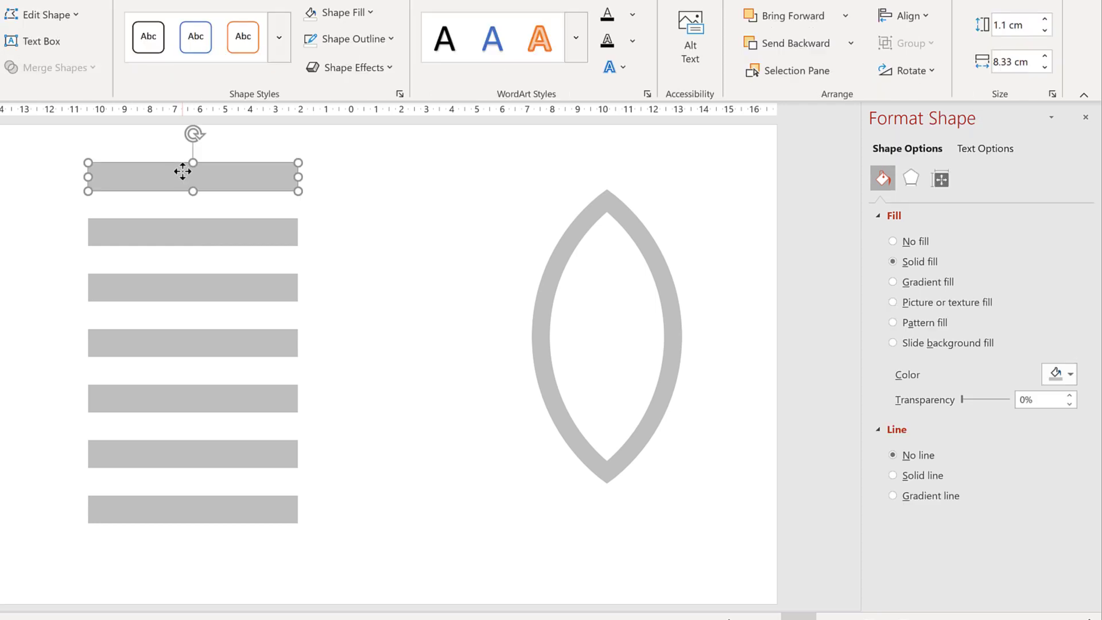
pyautogui.press('Delete')
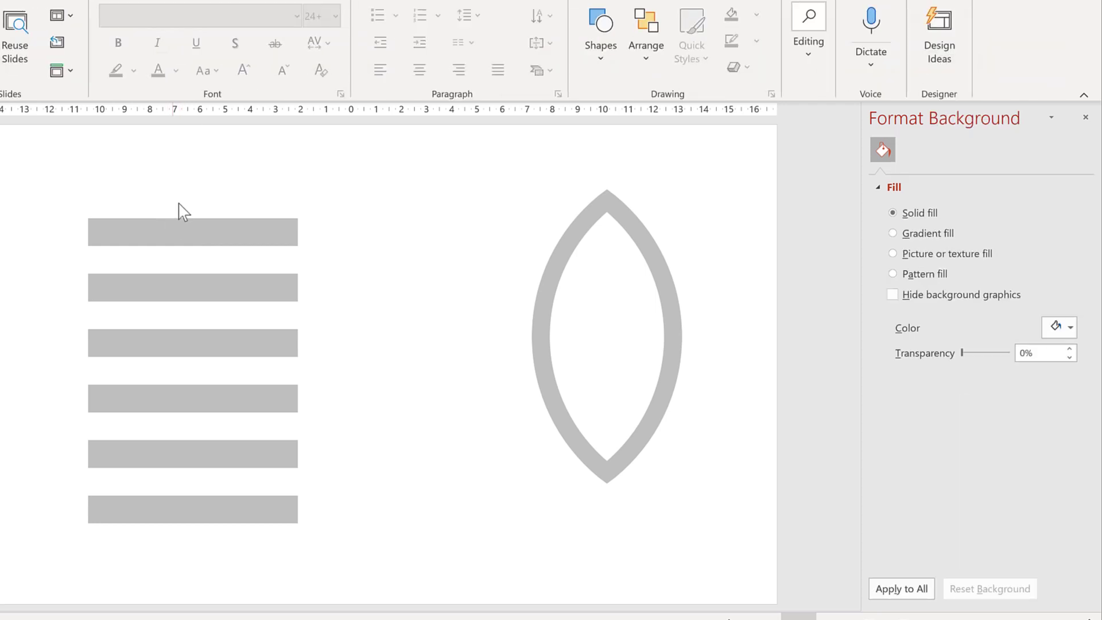
pyautogui.click(177, 195)
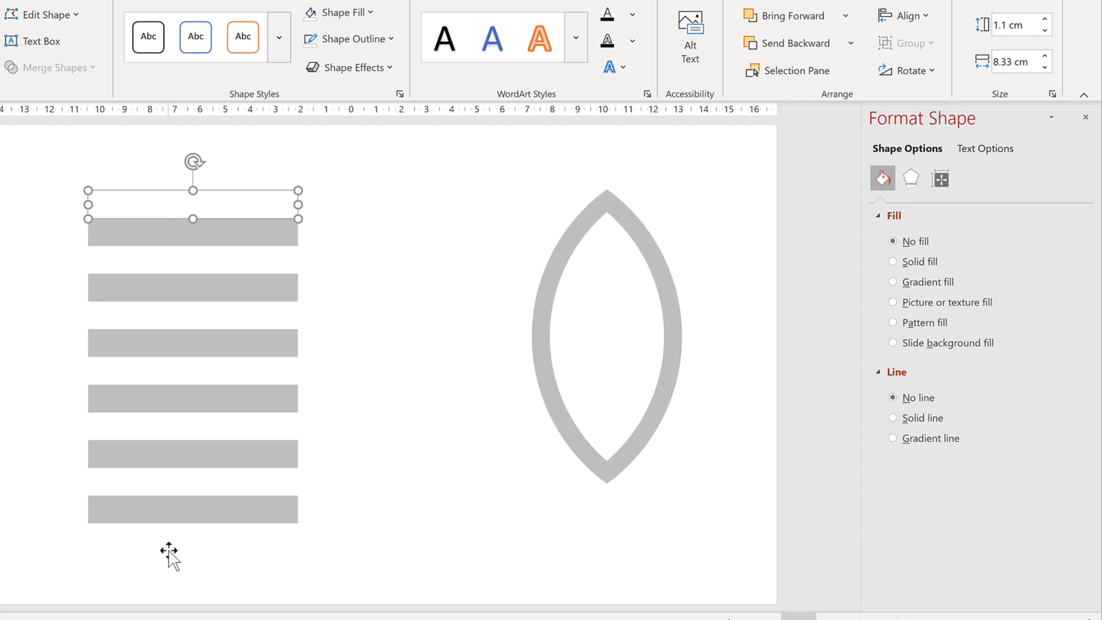
pyautogui.moveTo(169, 550); pyautogui.dragTo(170, 549)
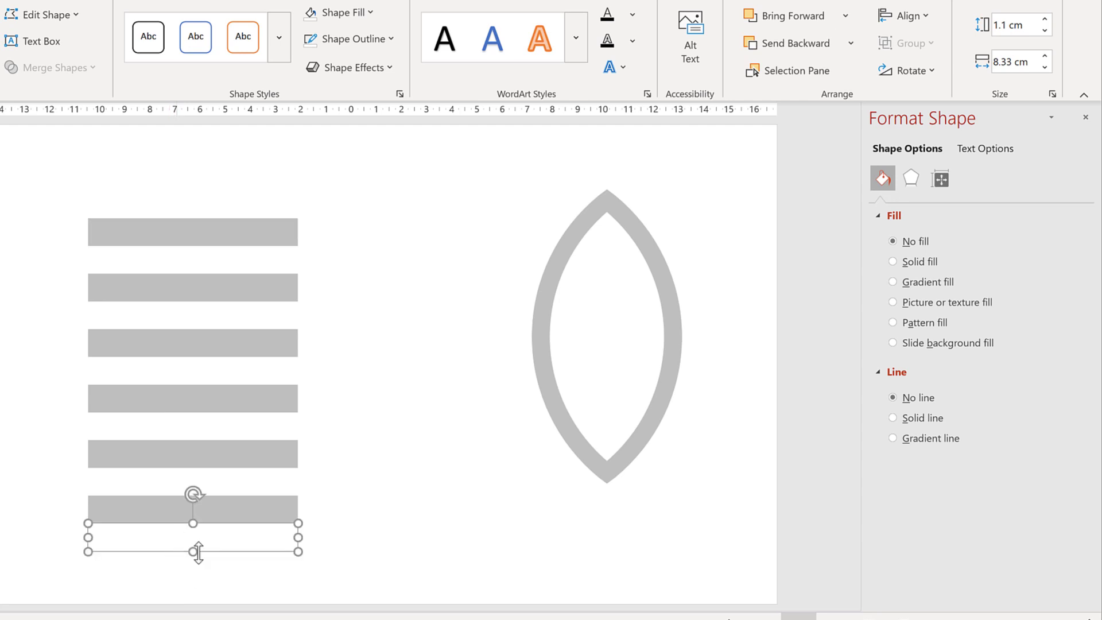
pyautogui.moveTo(7, 142); pyautogui.dragTo(380, 585)
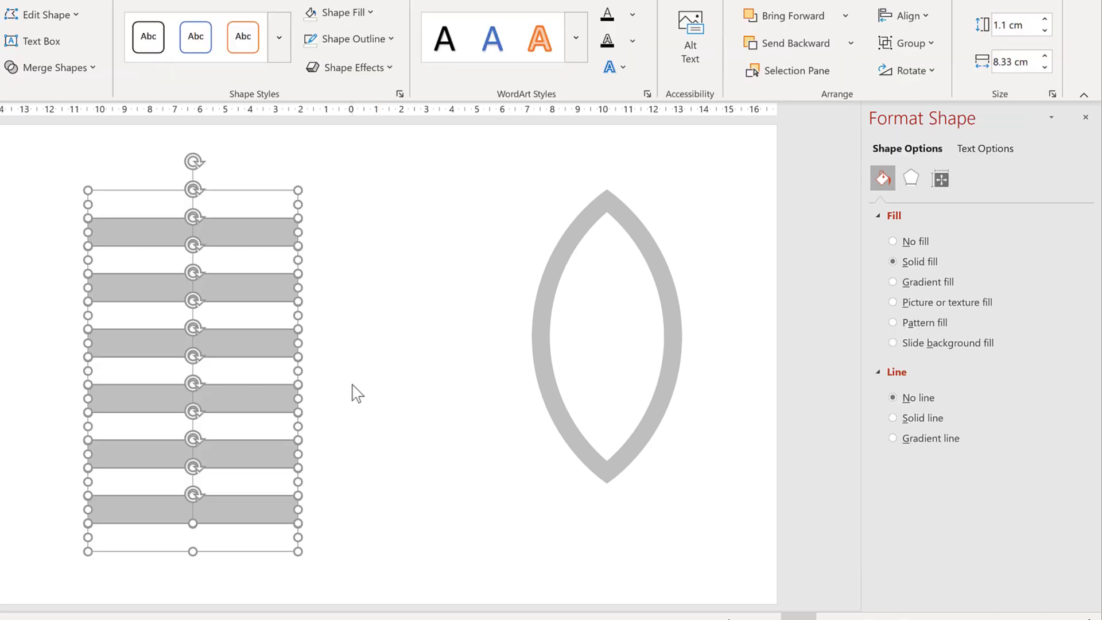
# Copy the bar column and use it as the lens's picture fill from the clipboard.
pyautogui.hotkey('ctrl', 'c')
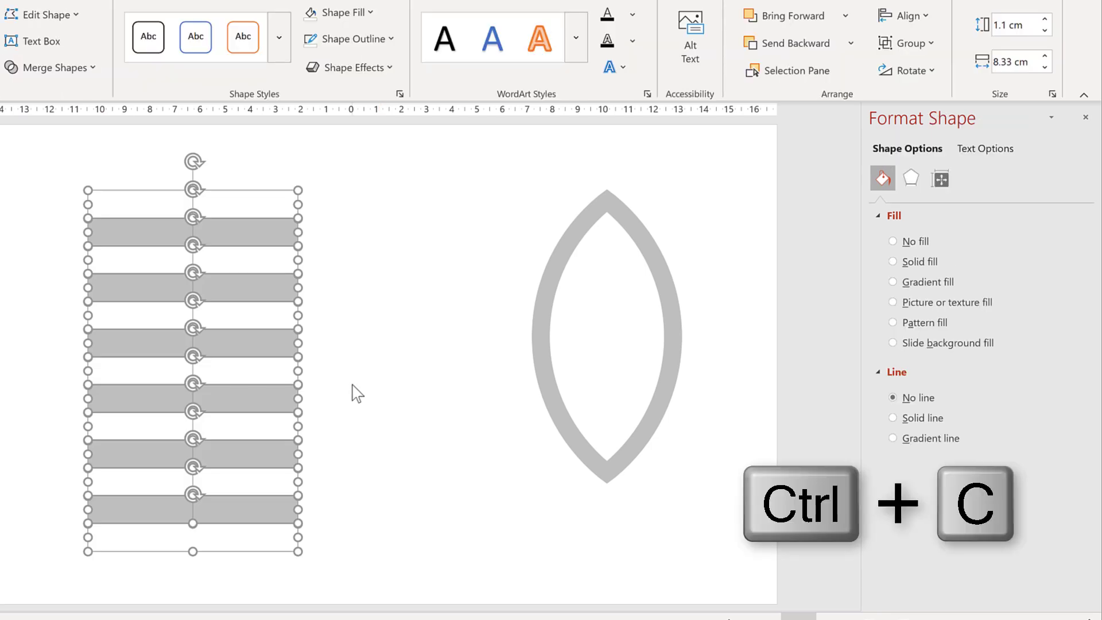
pyautogui.click(617, 214)
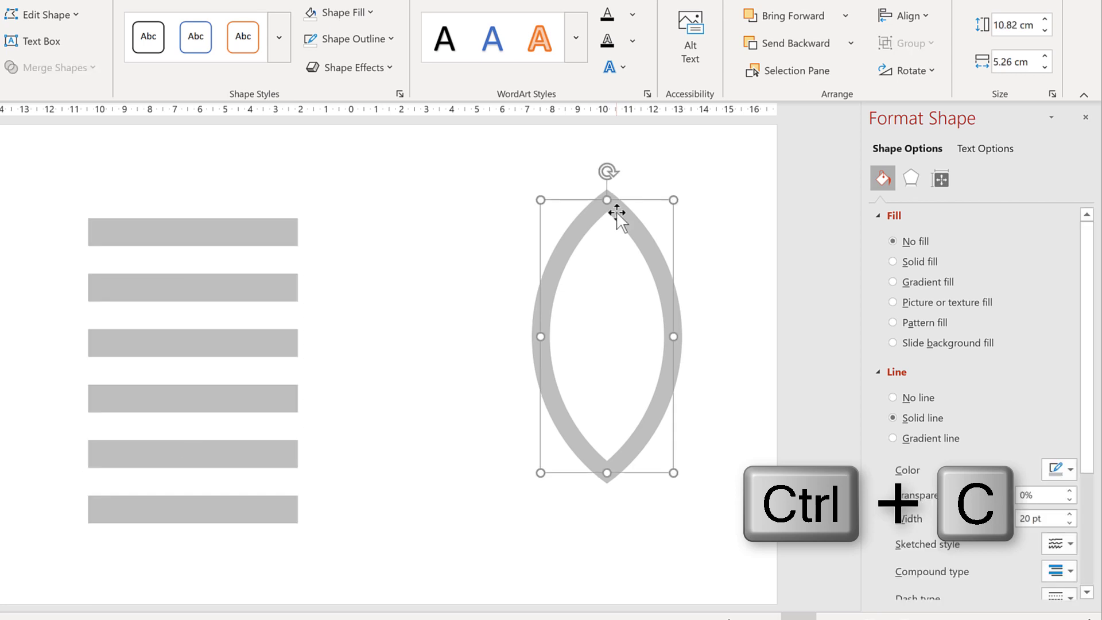
pyautogui.click(918, 303)
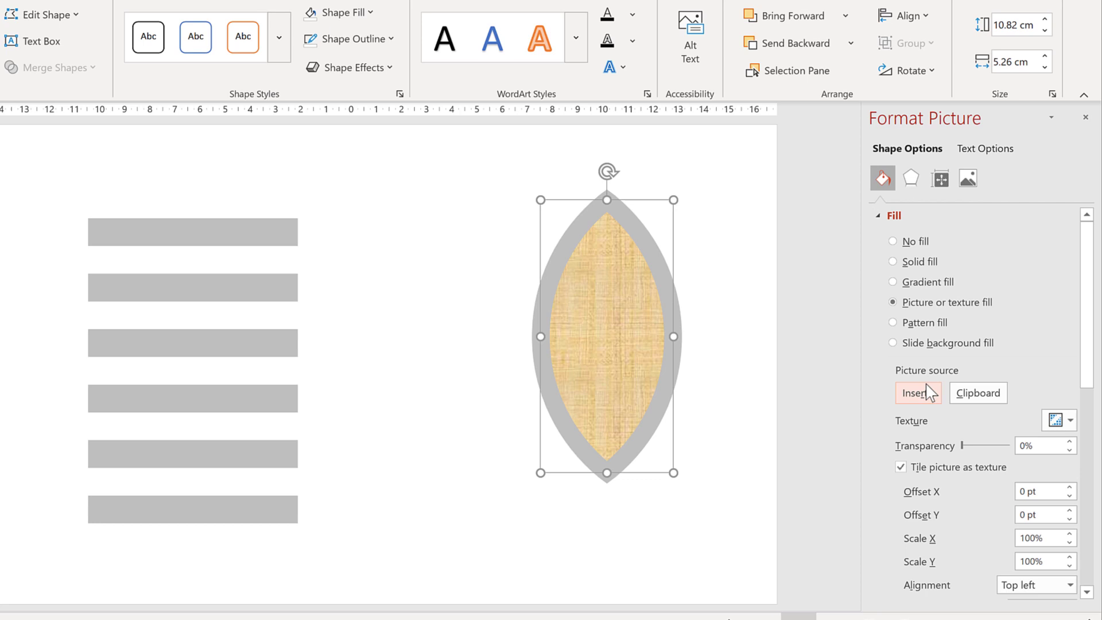
pyautogui.click(978, 394)
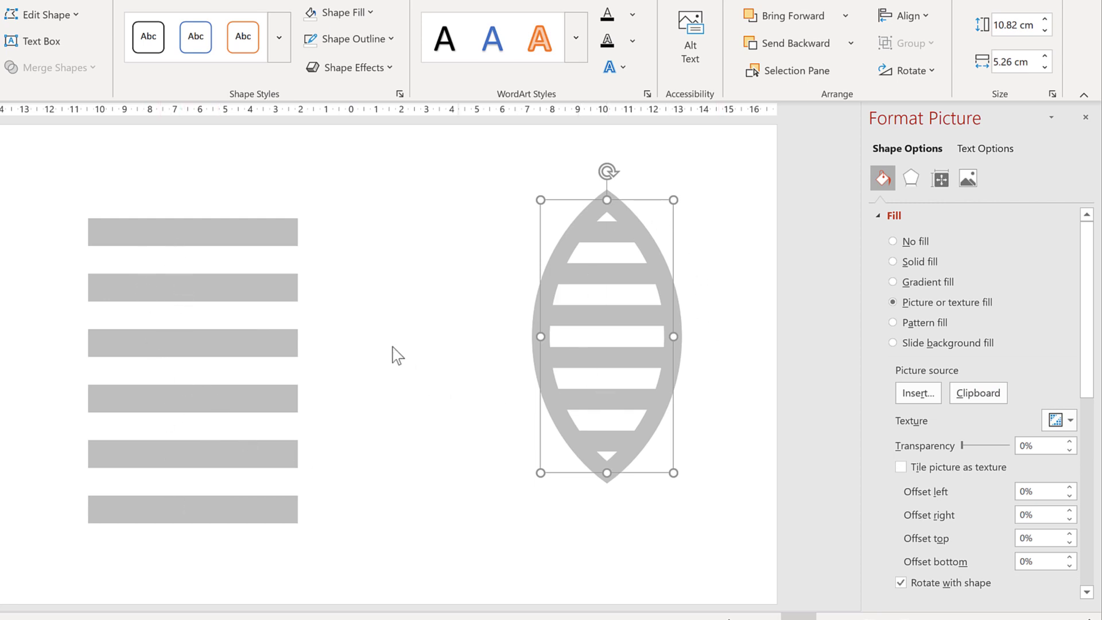
pyautogui.click(413, 366)
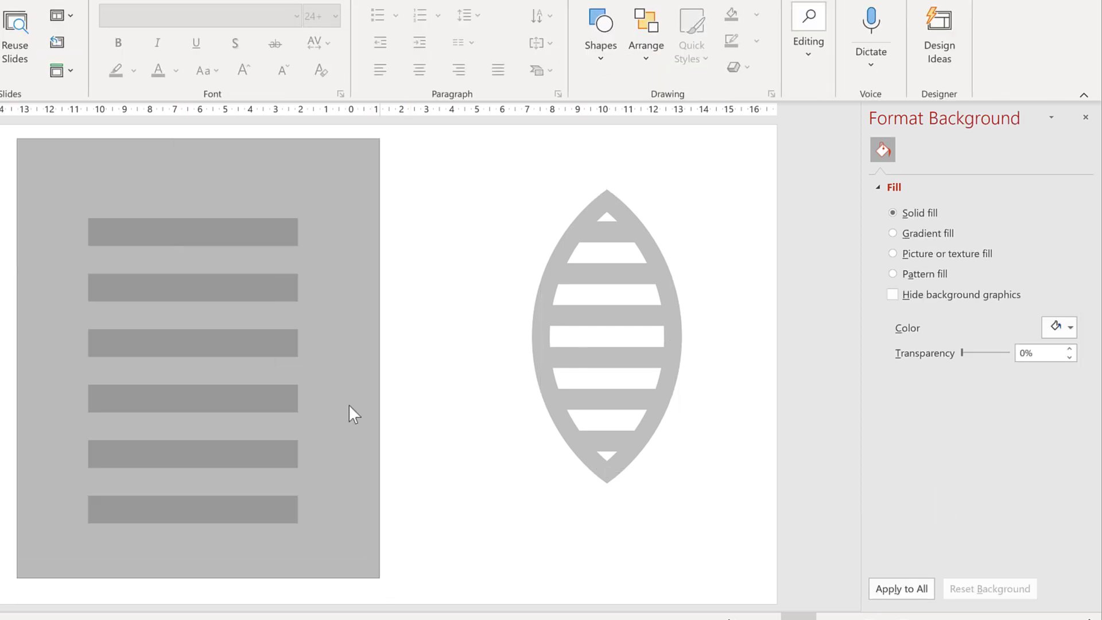
# Delete the loose bars and rotate the striped lens clockwise.
pyautogui.moveTo(348, 406); pyautogui.dragTo(347, 405)
pyautogui.press('Delete')
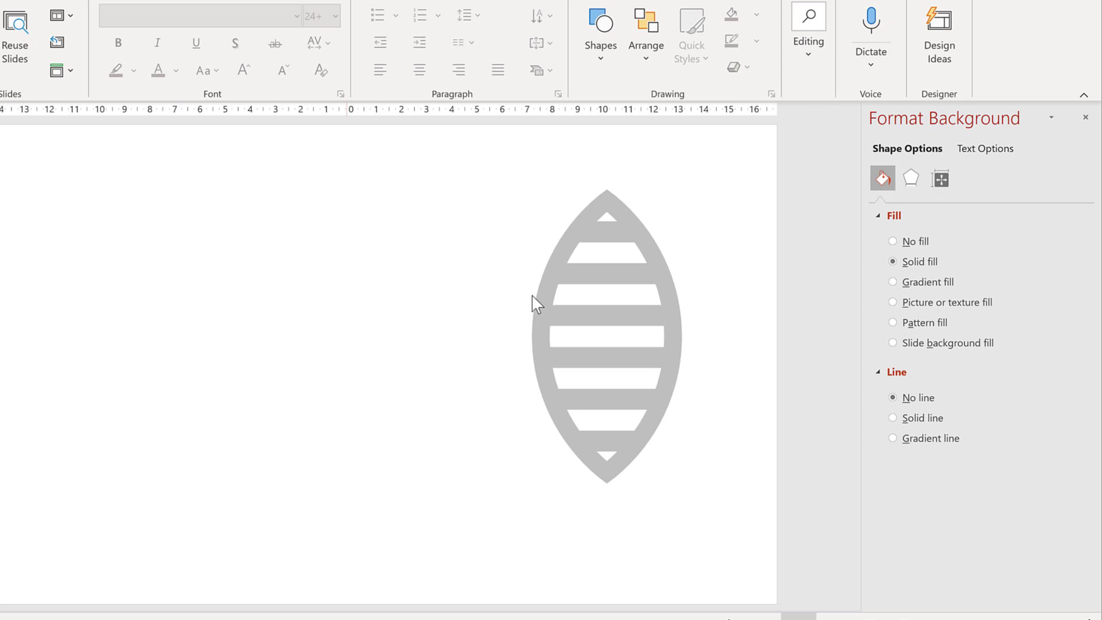
pyautogui.click(637, 226)
pyautogui.moveTo(607, 171); pyautogui.dragTo(718, 298)
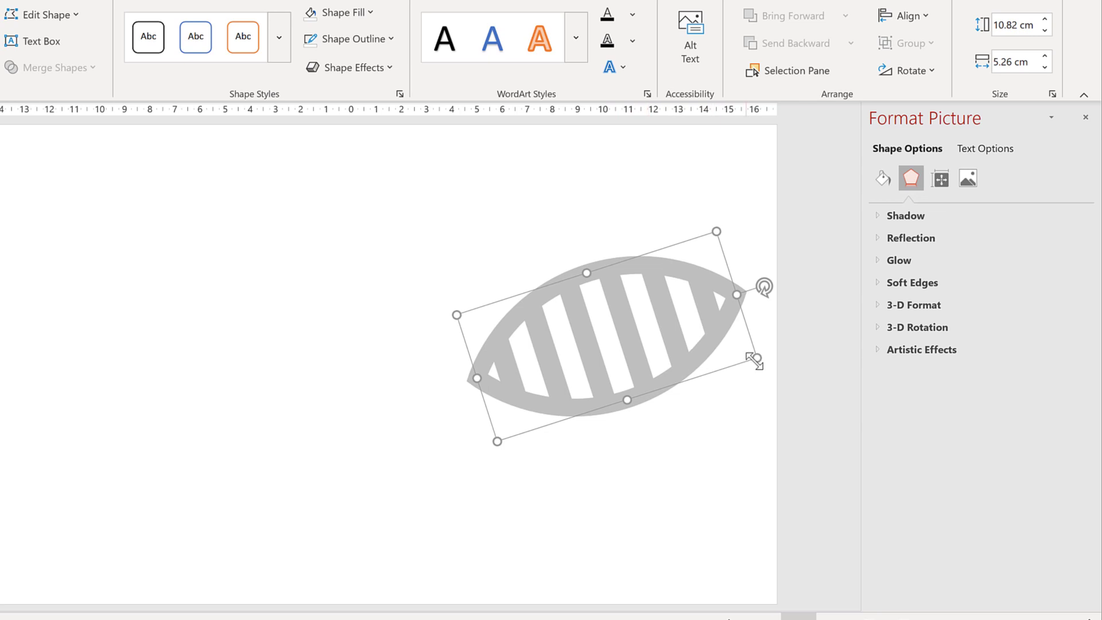
# Shrink the lens to 10.04 × 4.88 cm and place it tilted at the lower left.
pyautogui.moveTo(755, 360); pyautogui.dragTo(733, 356)
pyautogui.moveTo(539, 332); pyautogui.dragTo(83, 460)
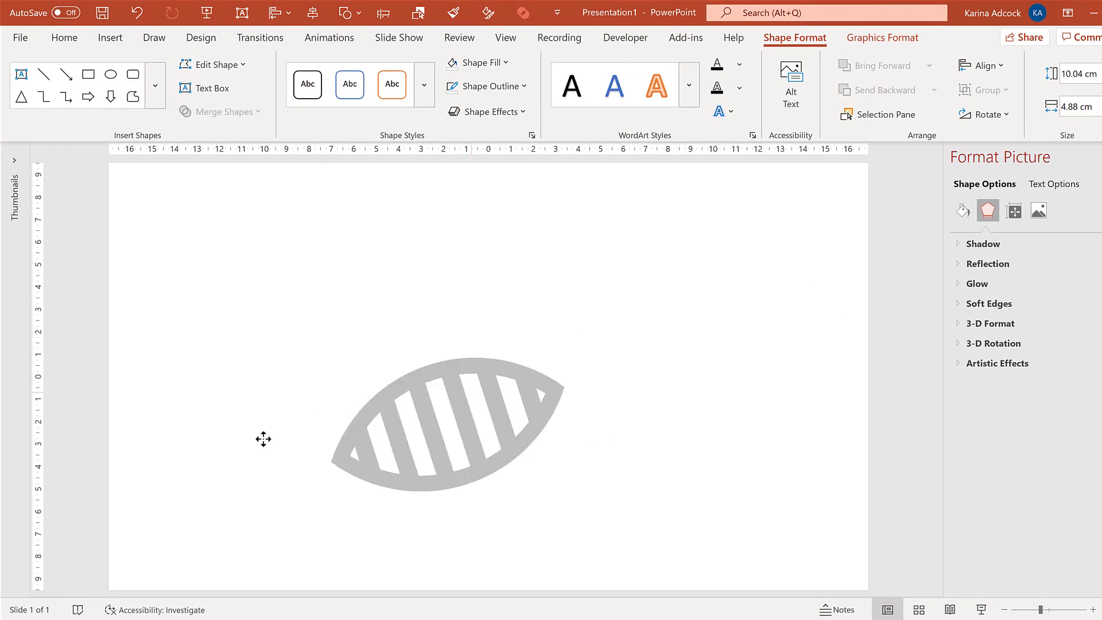
pyautogui.moveTo(215, 460); pyautogui.dragTo(216, 460)
pyautogui.moveTo(334, 445); pyautogui.dragTo(337, 453)
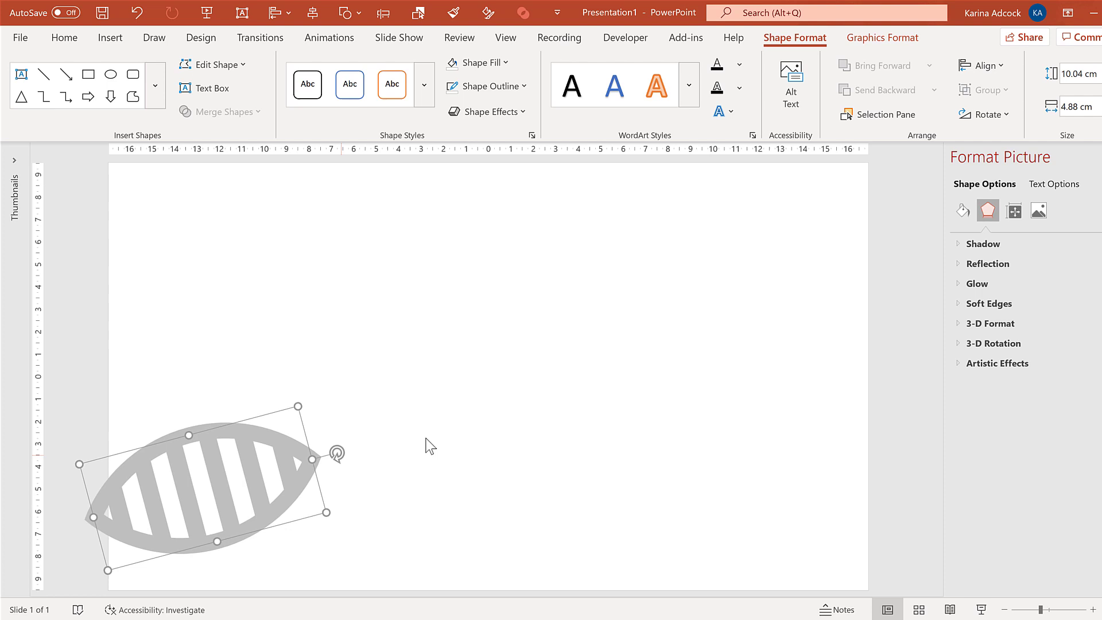
# Duplicate the striped lens and join the copy to it as a double helix.
pyautogui.hotkey('ctrl', 'd')
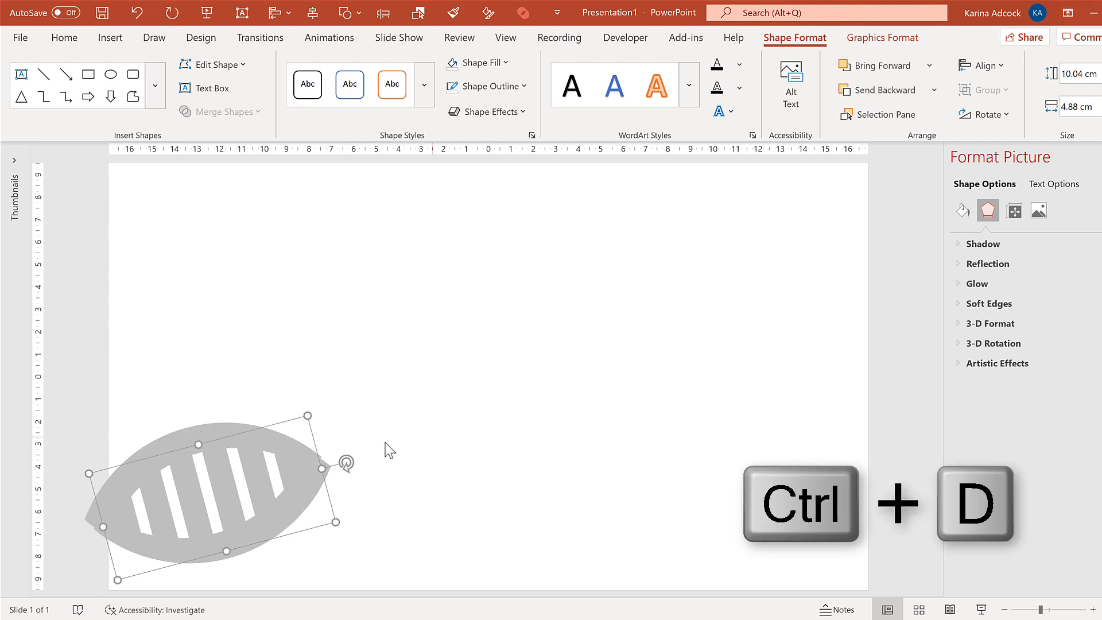
pyautogui.moveTo(244, 452); pyautogui.dragTo(454, 378)
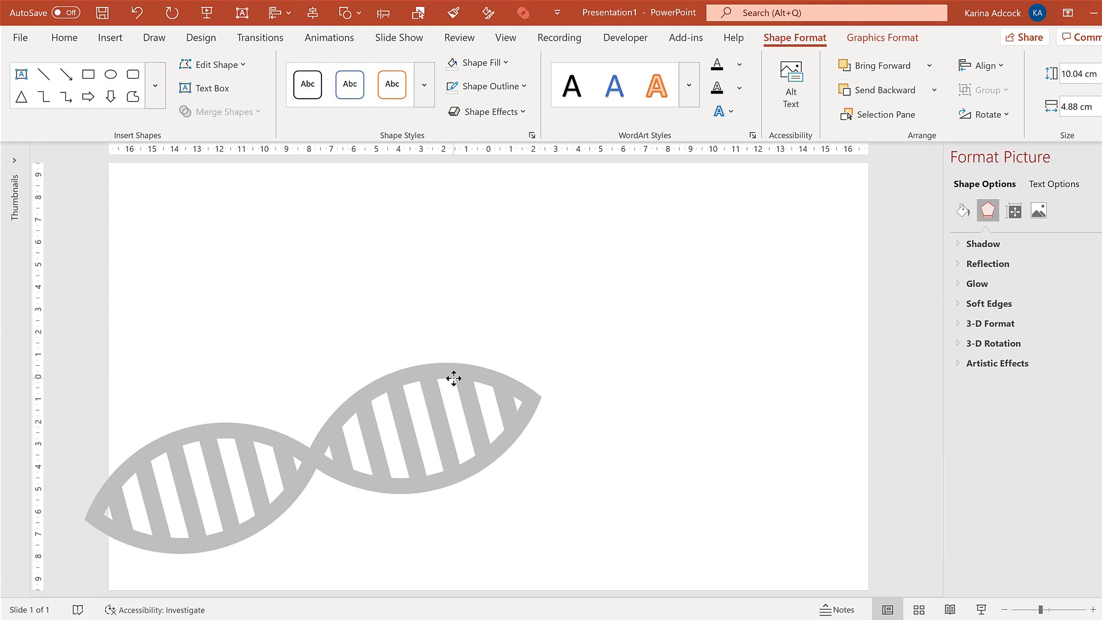
pyautogui.moveTo(453, 378); pyautogui.dragTo(451, 379)
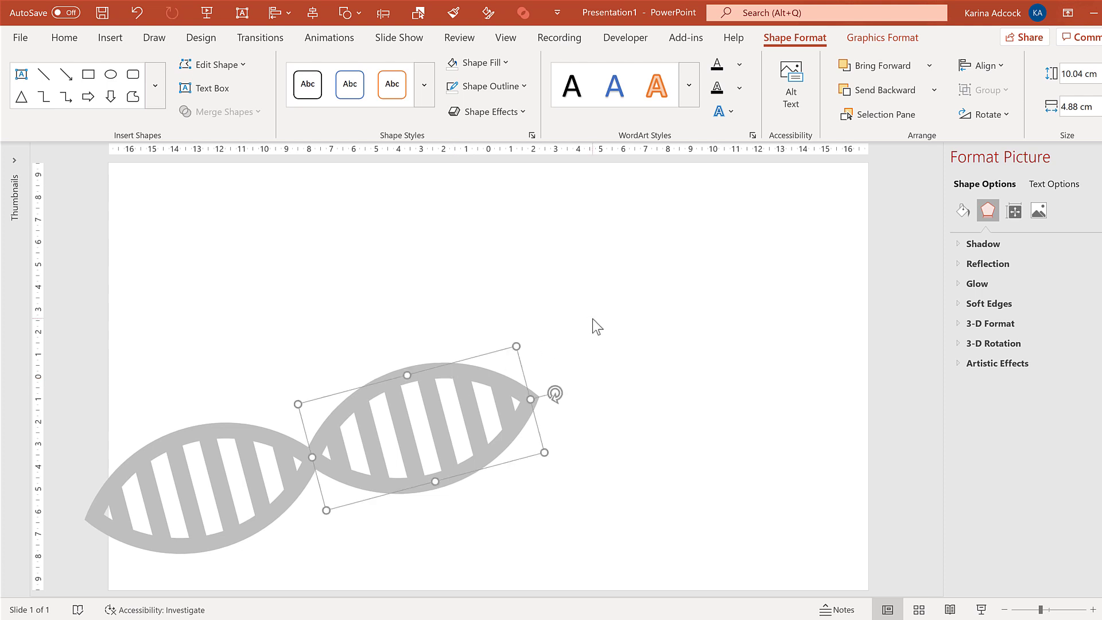
# Extend the helix to eight pieces running past the slide and group them all.
pyautogui.hotkey('ctrl', 'd')
pyautogui.hotkey('ctrl', 'd')
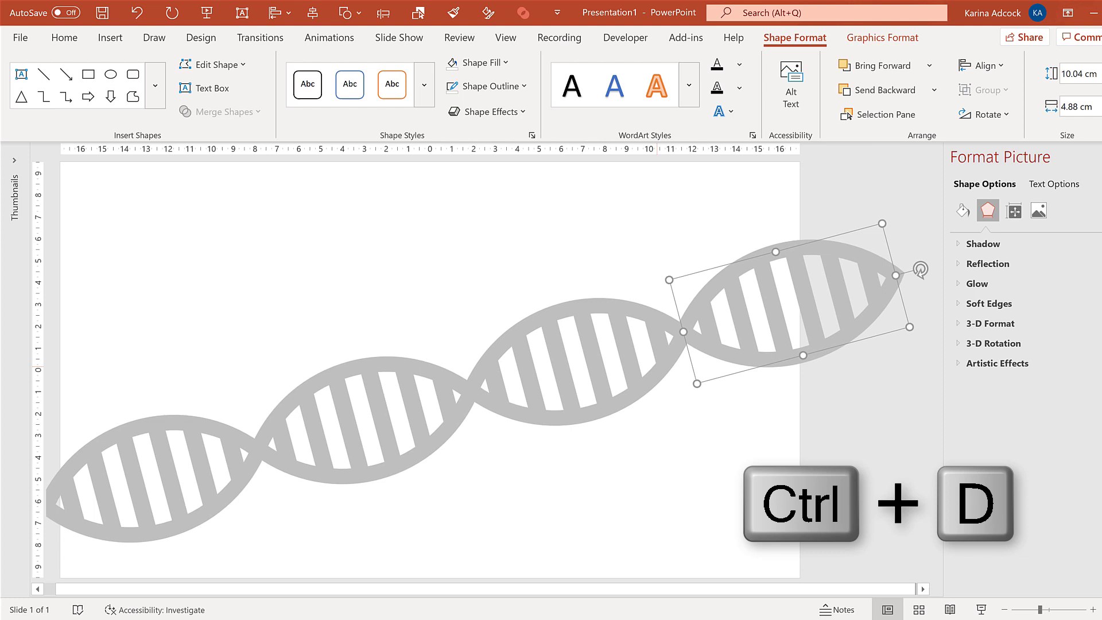
pyautogui.click(1004, 610)
pyautogui.click(1006, 610)
pyautogui.click(1006, 609)
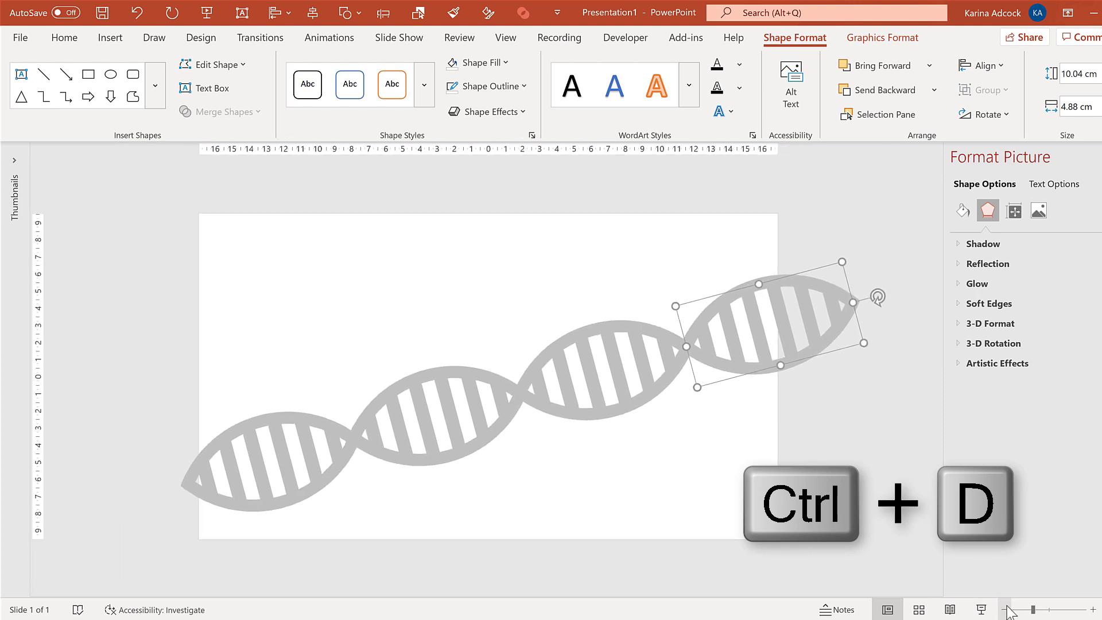
pyautogui.click(1005, 610)
pyautogui.click(1006, 610)
pyautogui.click(1005, 609)
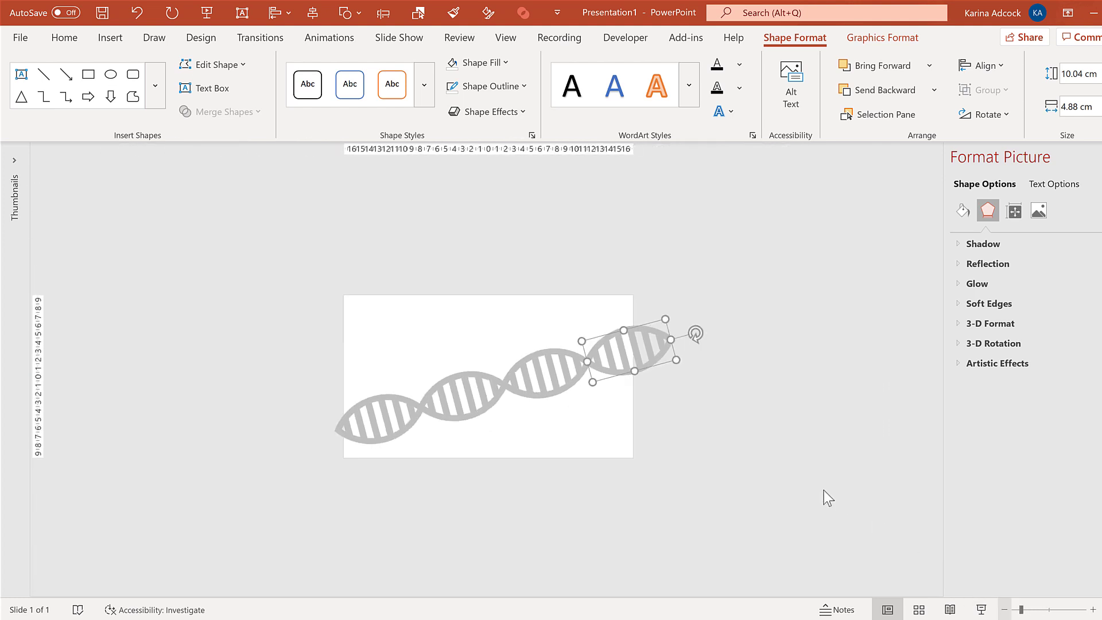
pyautogui.hotkey('ctrl', 'd')
pyautogui.hotkey('ctrl', 'd')
pyautogui.hotkey('ctrl', 'd')
pyautogui.hotkey('ctrl', 'd')
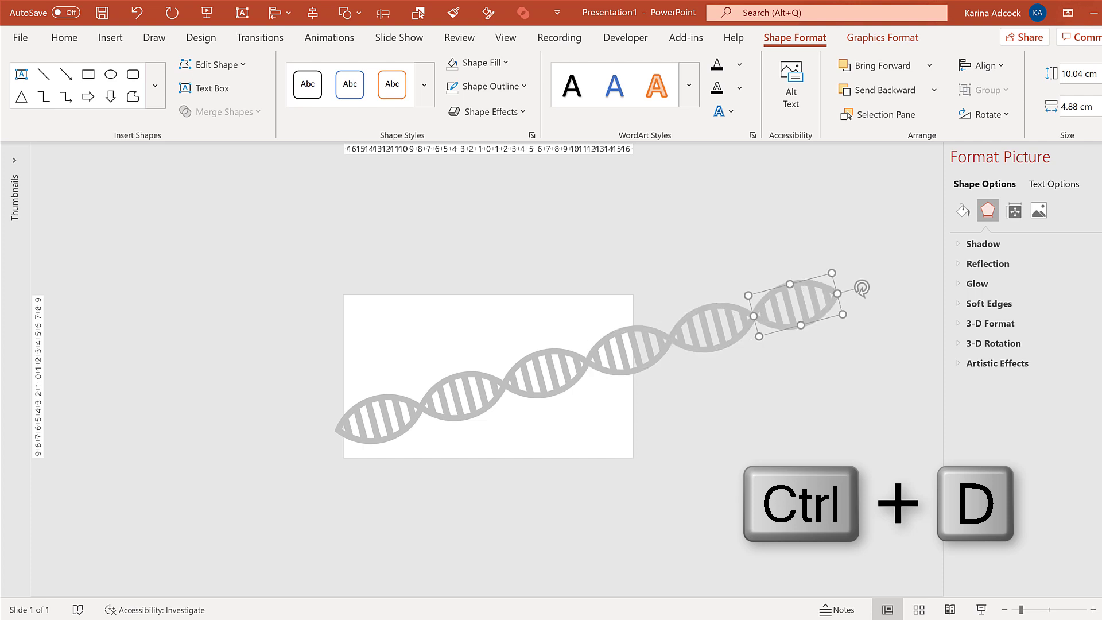
pyautogui.hotkey('ctrl', 'd')
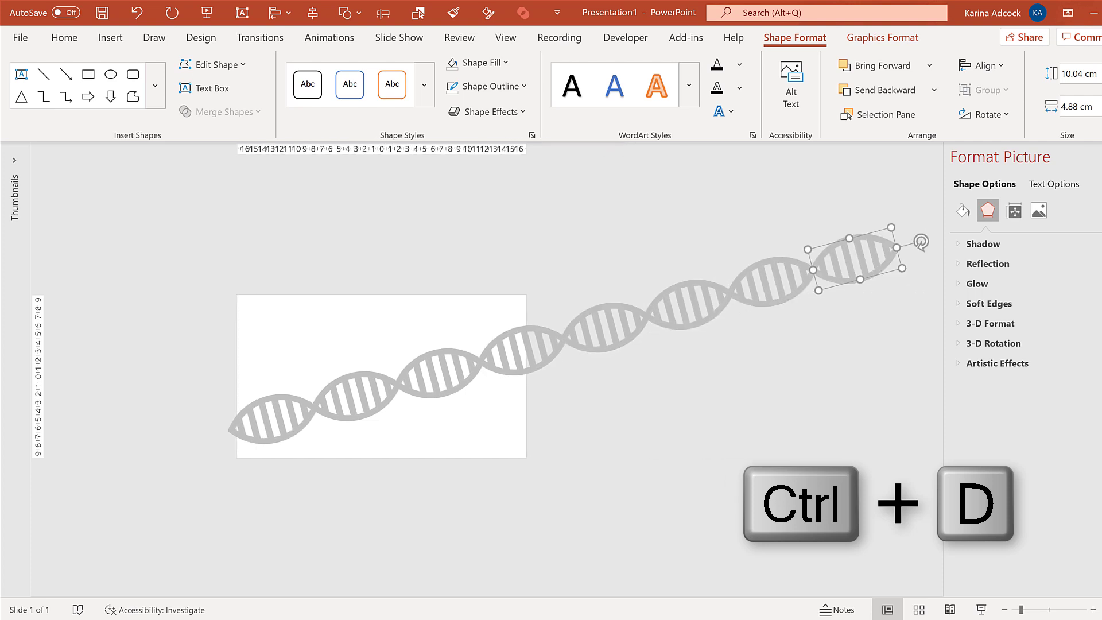
pyautogui.hotkey('ctrl', 'a')
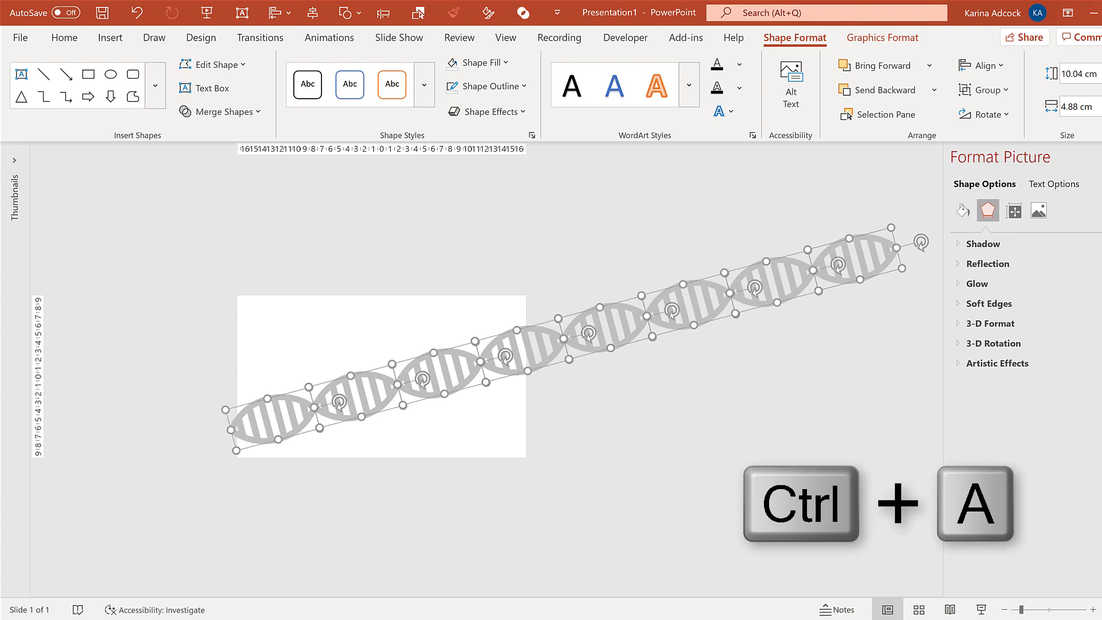
pyautogui.hotkey('ctrl', 'g')
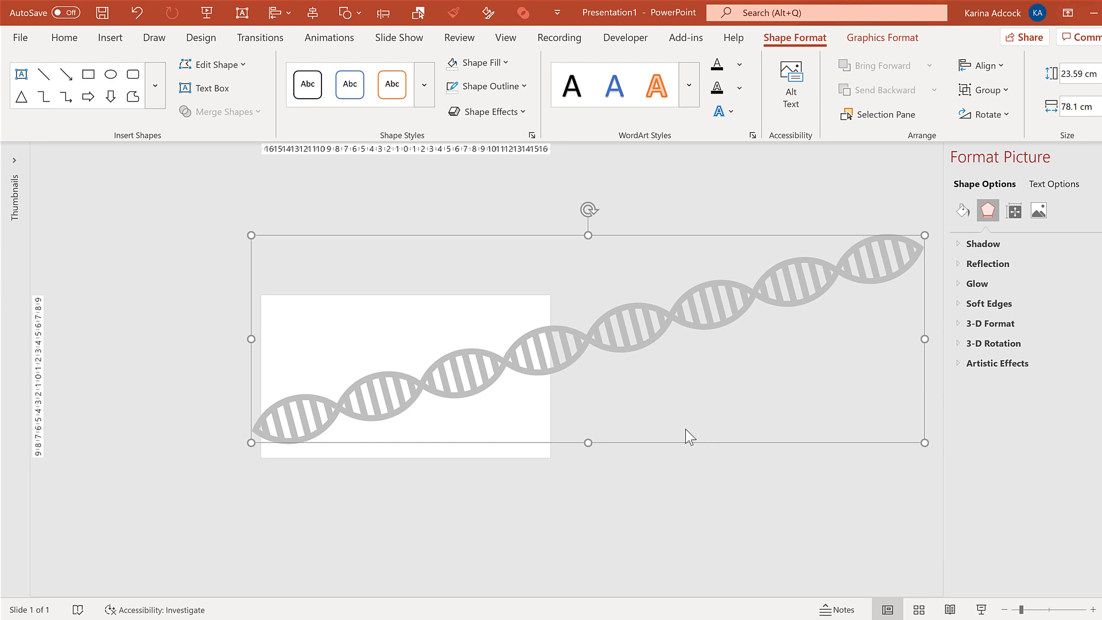
# Apply a Lines motion path to the grouped helix with direction set to Left.
pyautogui.click(333, 45)
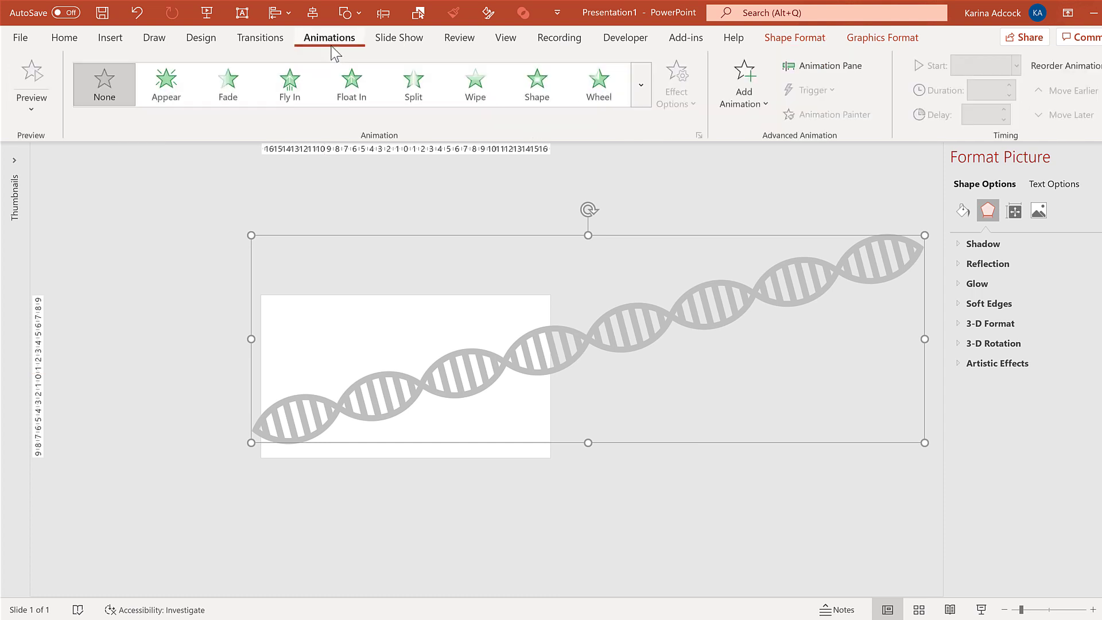
pyautogui.click(639, 72)
pyautogui.scroll(-2, 172, 402)
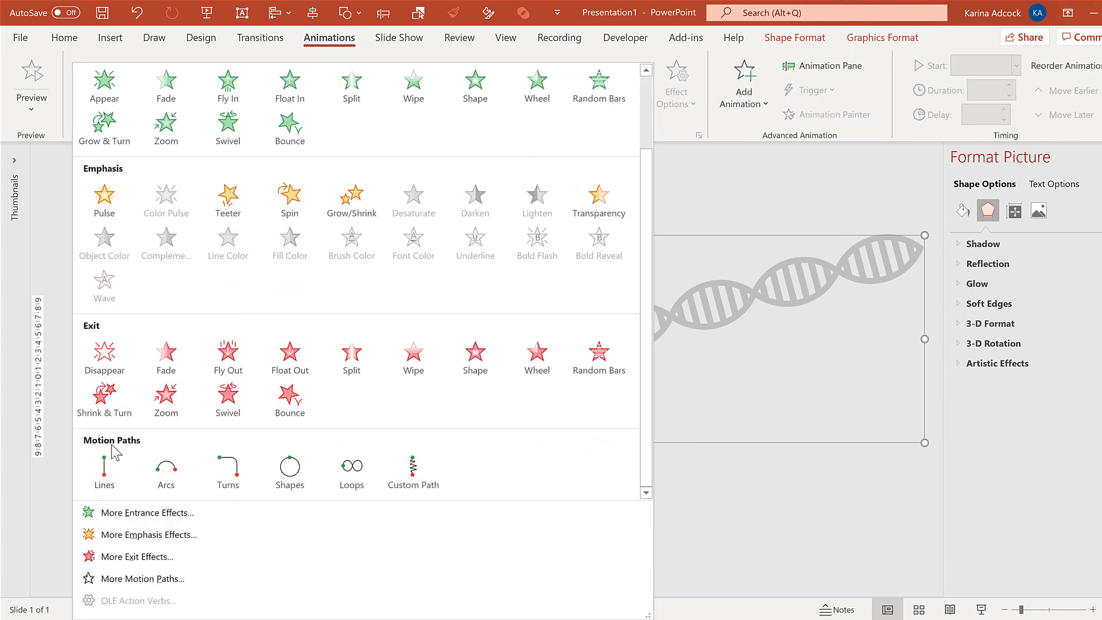
pyautogui.click(105, 473)
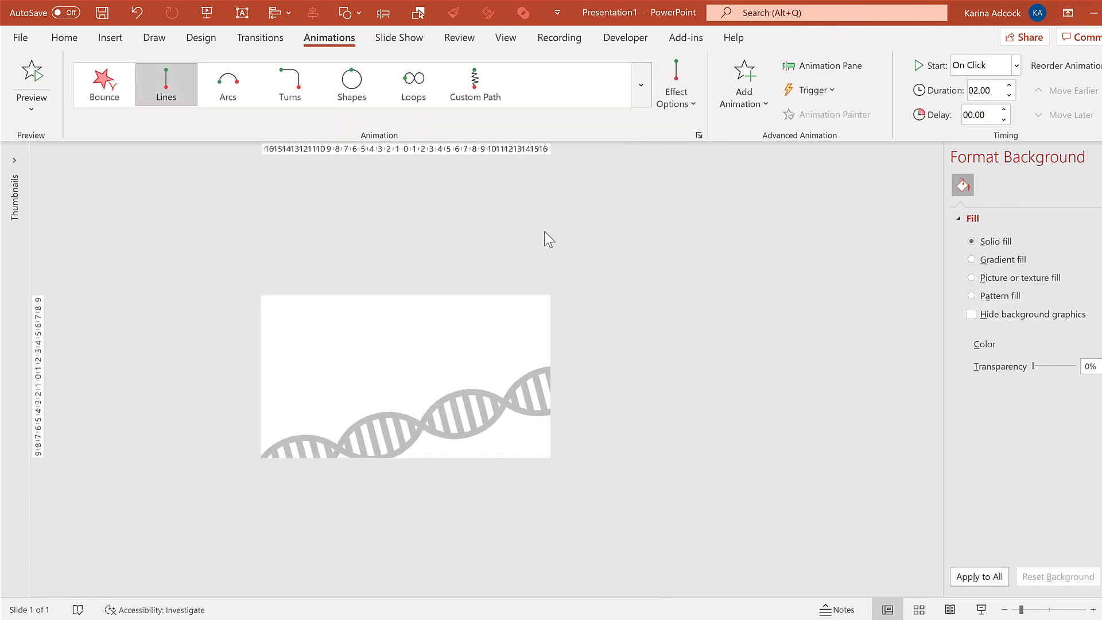
pyautogui.click(678, 96)
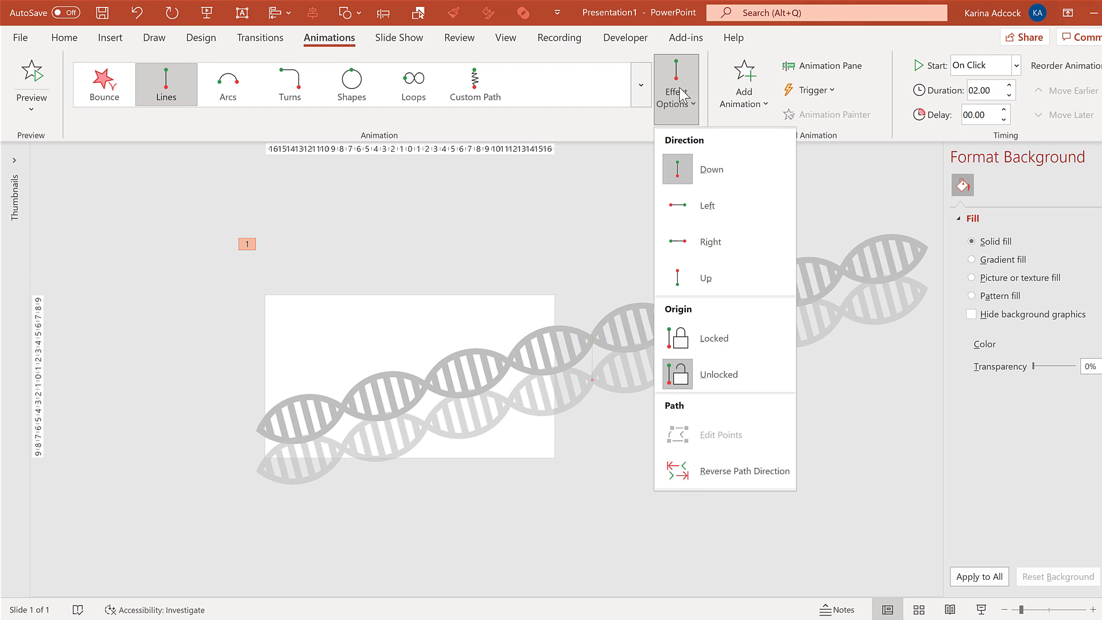
pyautogui.click(723, 206)
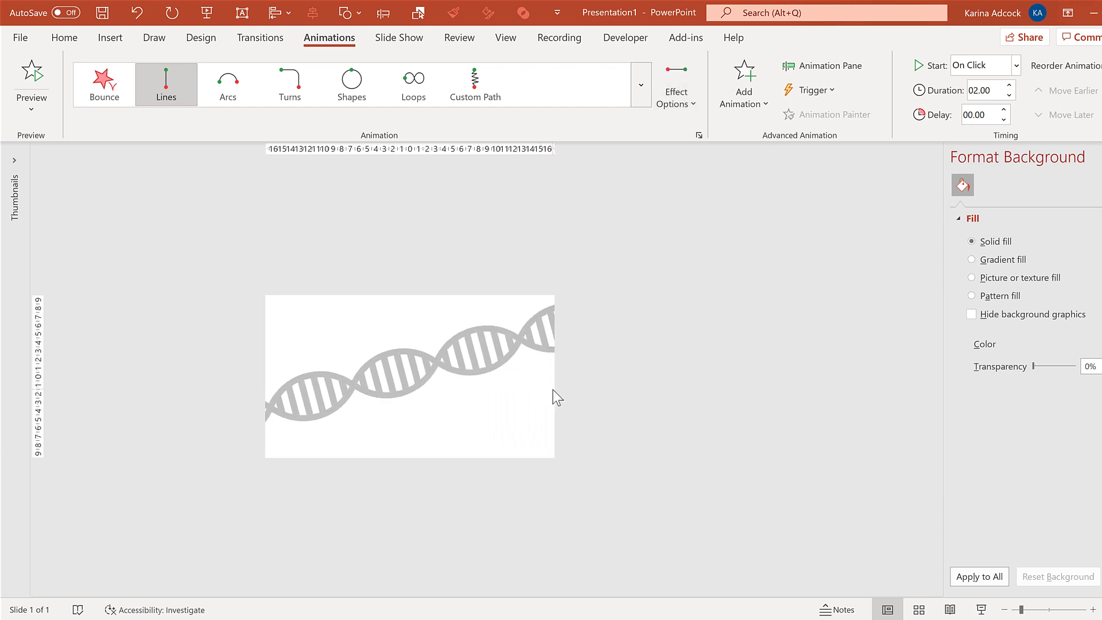
pyautogui.click(522, 338)
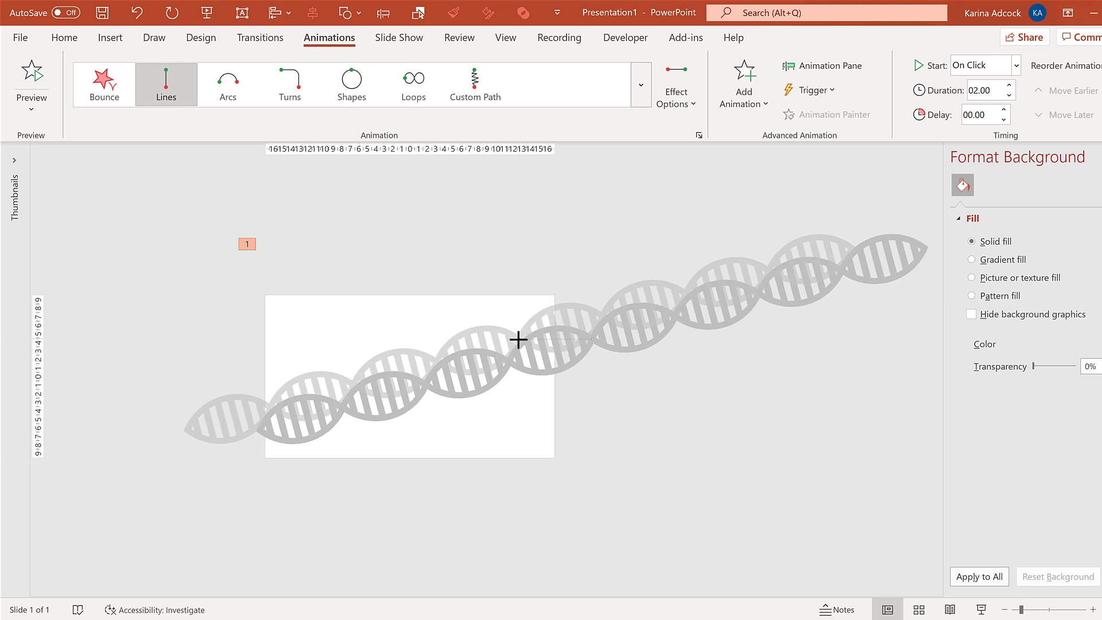
# Drag the path's end point left until the ghost helix lines up with the original pattern.
pyautogui.moveTo(518, 340); pyautogui.dragTo(254, 368)
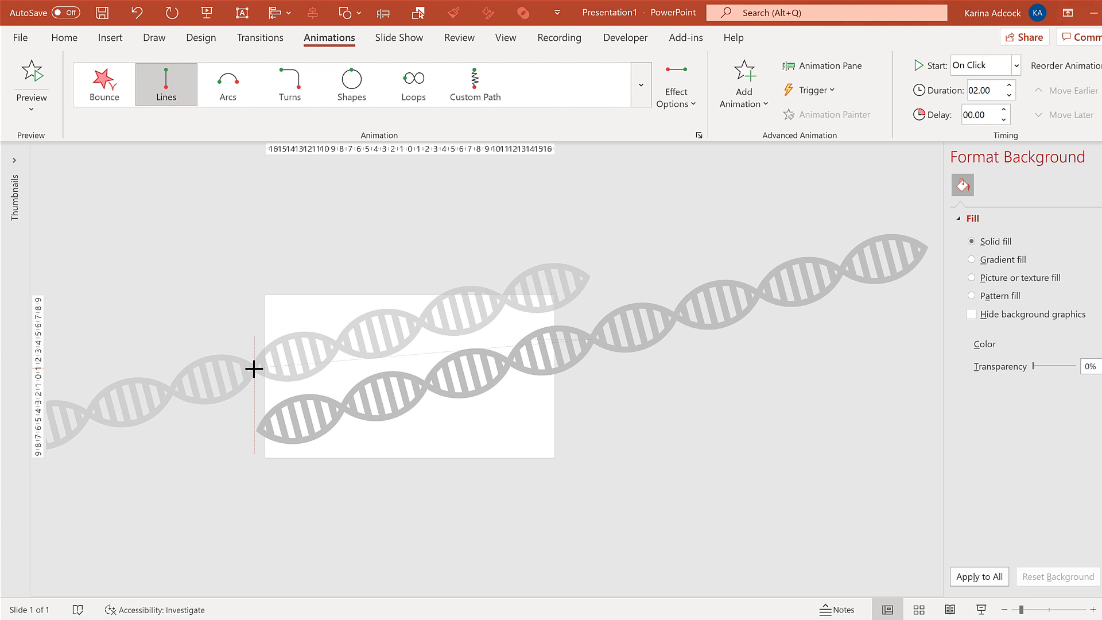
pyautogui.moveTo(253, 384); pyautogui.dragTo(253, 384)
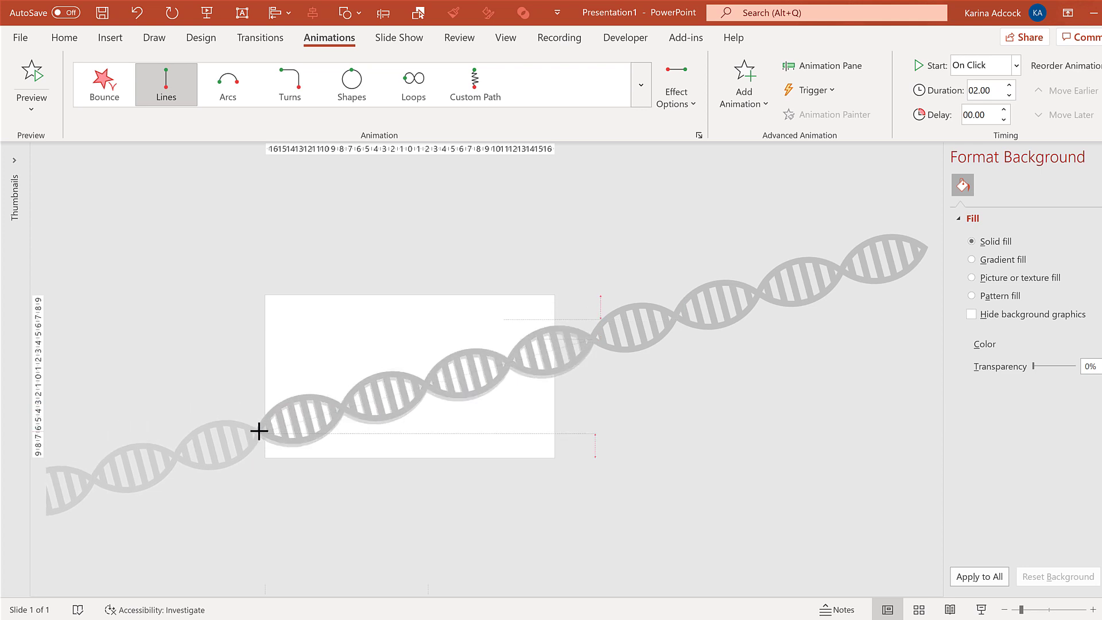
# Open the Left motion's effect settings and remove its smooth start and smooth end.
pyautogui.click(1092, 610)
pyautogui.click(1092, 609)
pyautogui.click(1092, 610)
pyautogui.click(1092, 609)
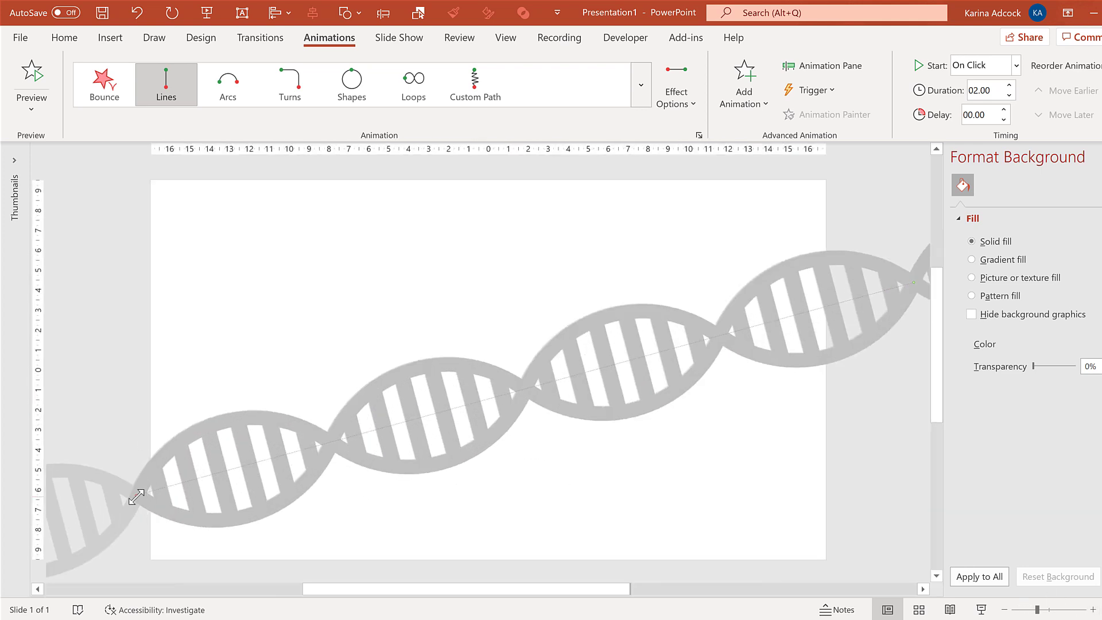
pyautogui.click(136, 494)
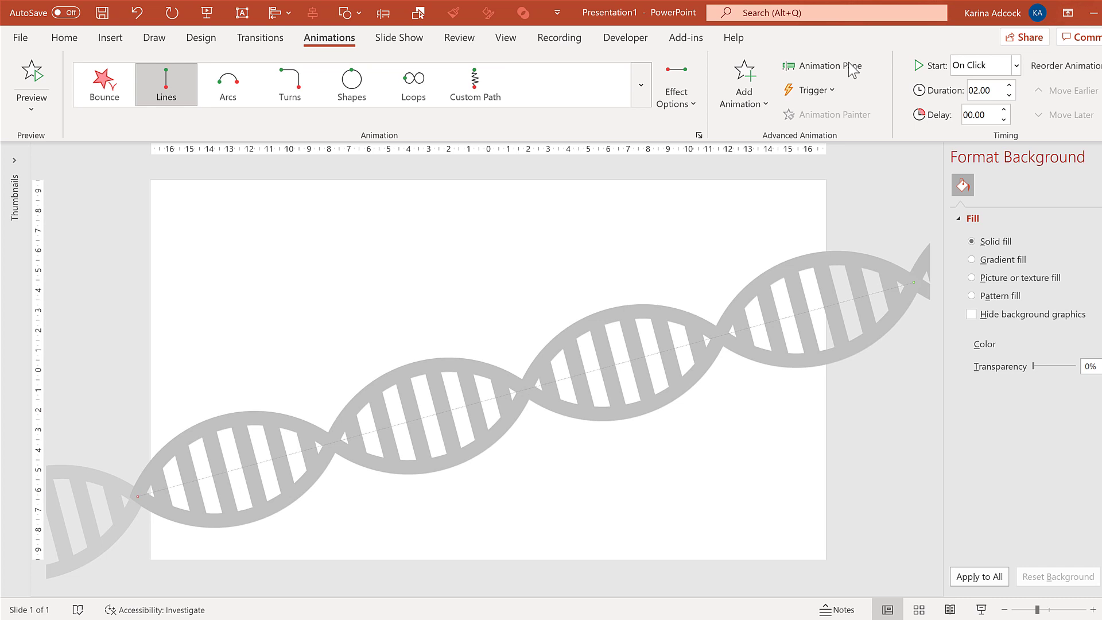
pyautogui.click(822, 66)
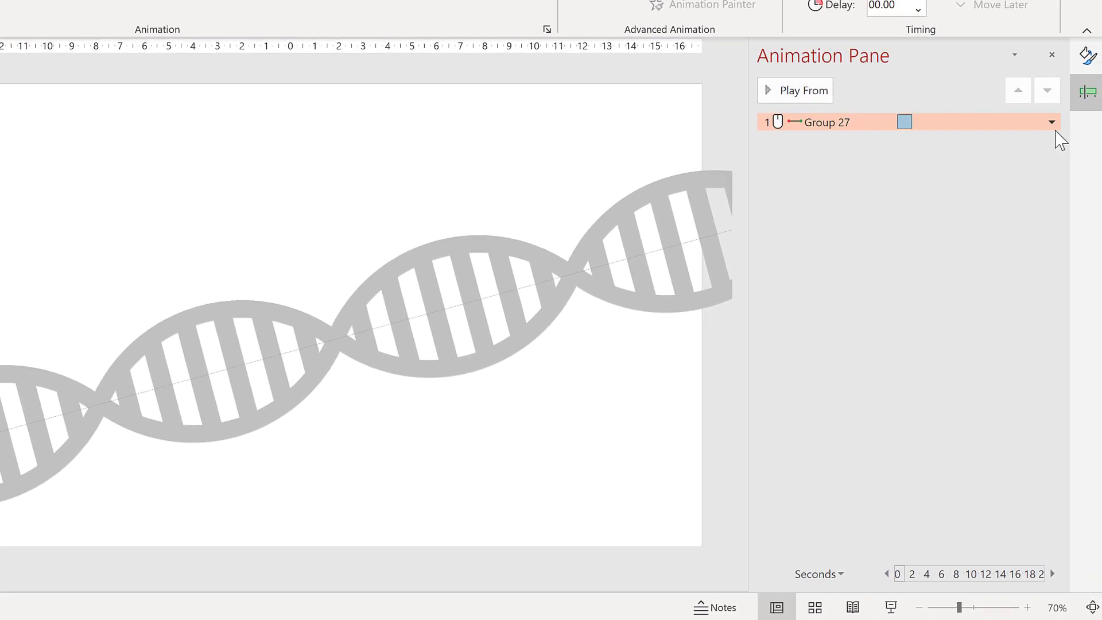
pyautogui.click(1051, 121)
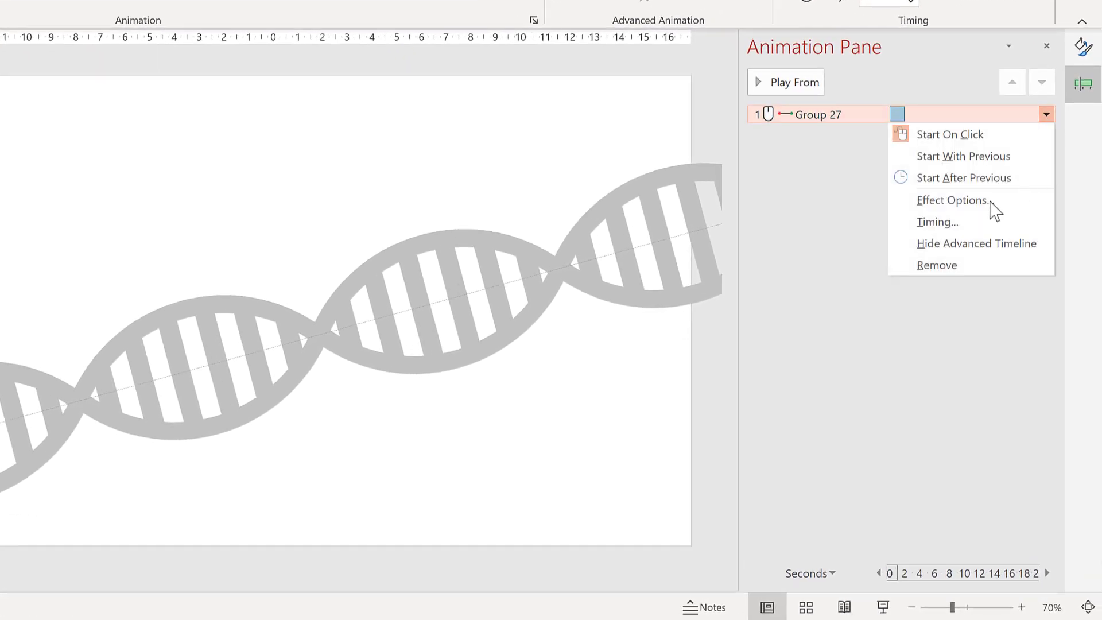
pyautogui.click(988, 200)
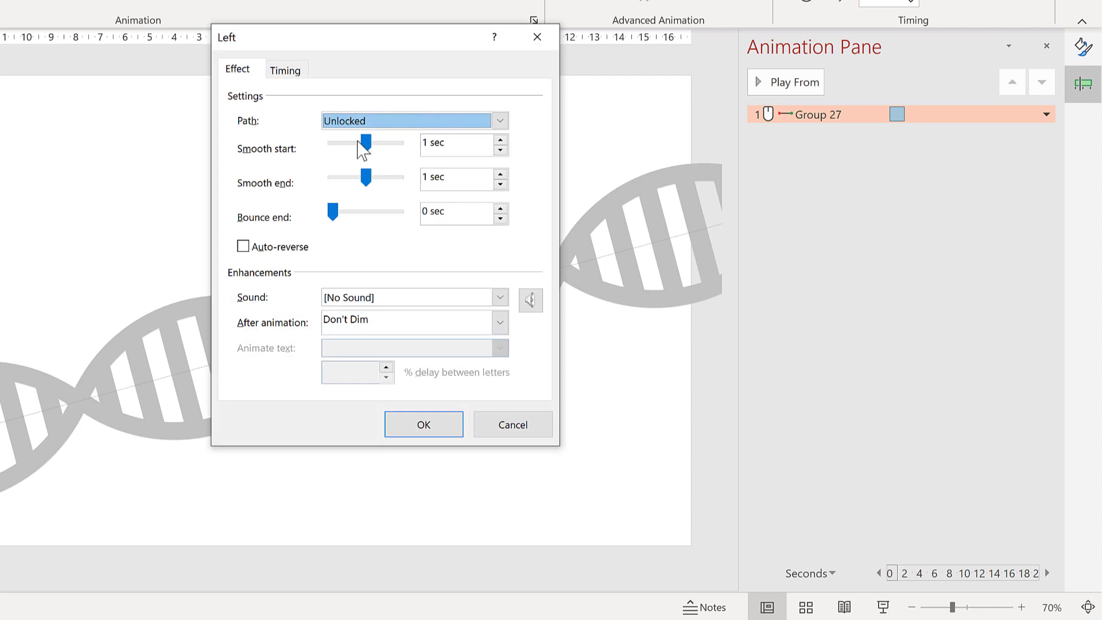
pyautogui.moveTo(365, 148); pyautogui.dragTo(305, 151)
pyautogui.moveTo(369, 185); pyautogui.dragTo(316, 194)
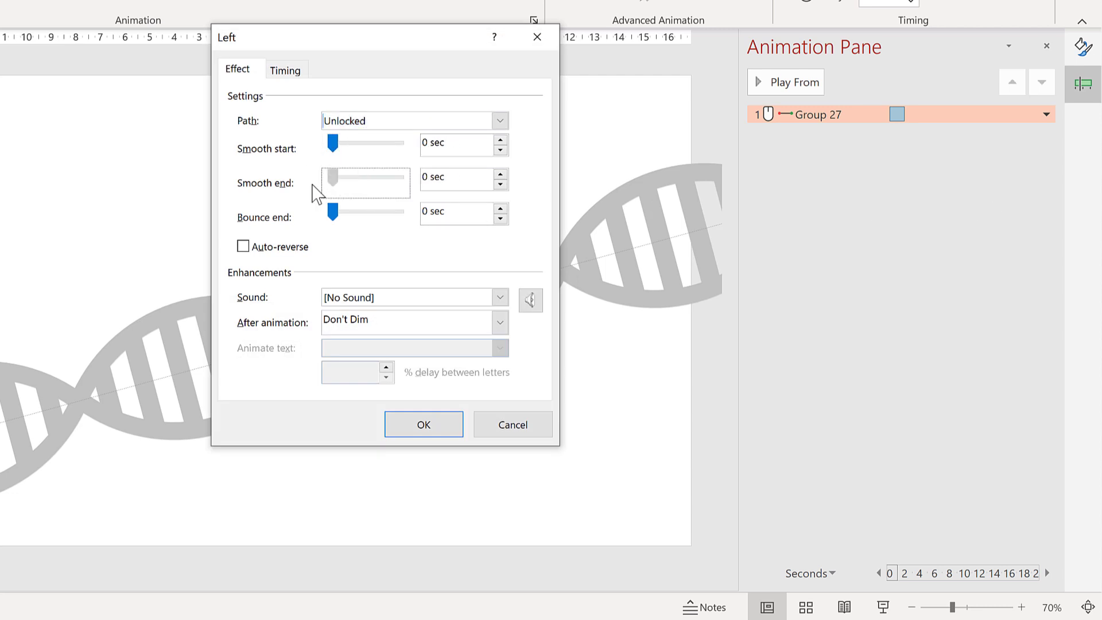
# Set the motion to start With Previous, last 7 seconds and repeat Until End of Slide.
pyautogui.click(275, 73)
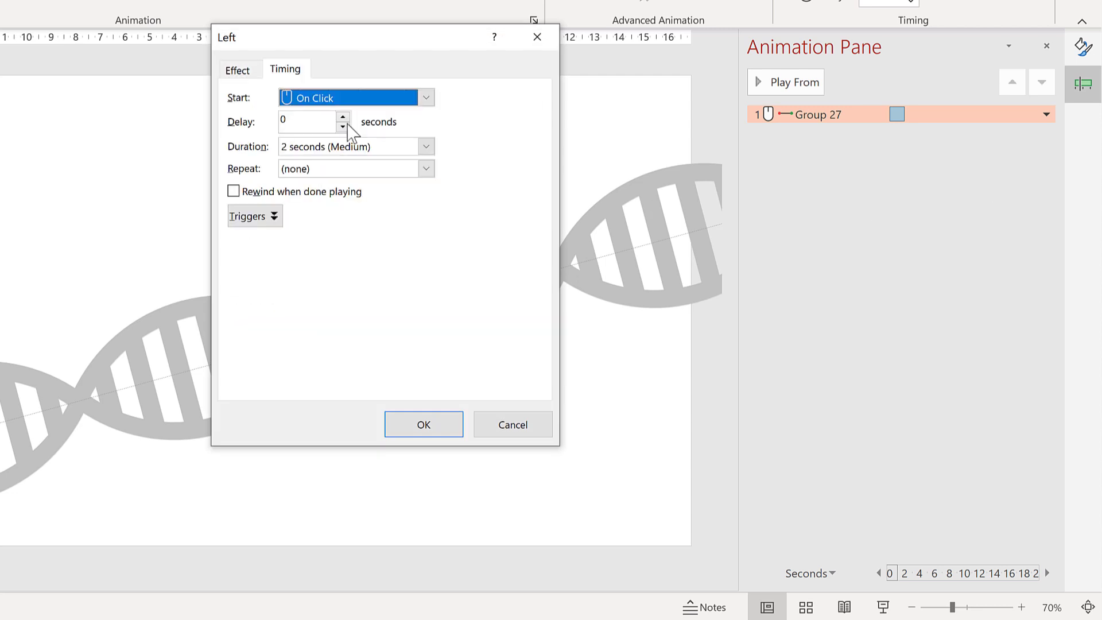
pyautogui.click(376, 100)
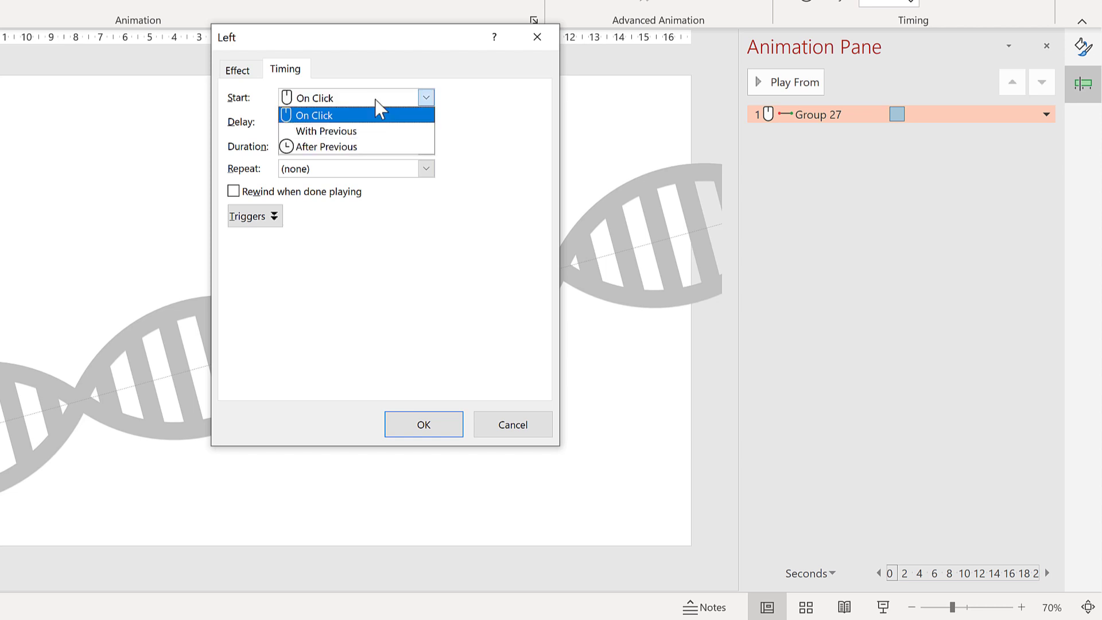
pyautogui.click(364, 136)
pyautogui.click(392, 147)
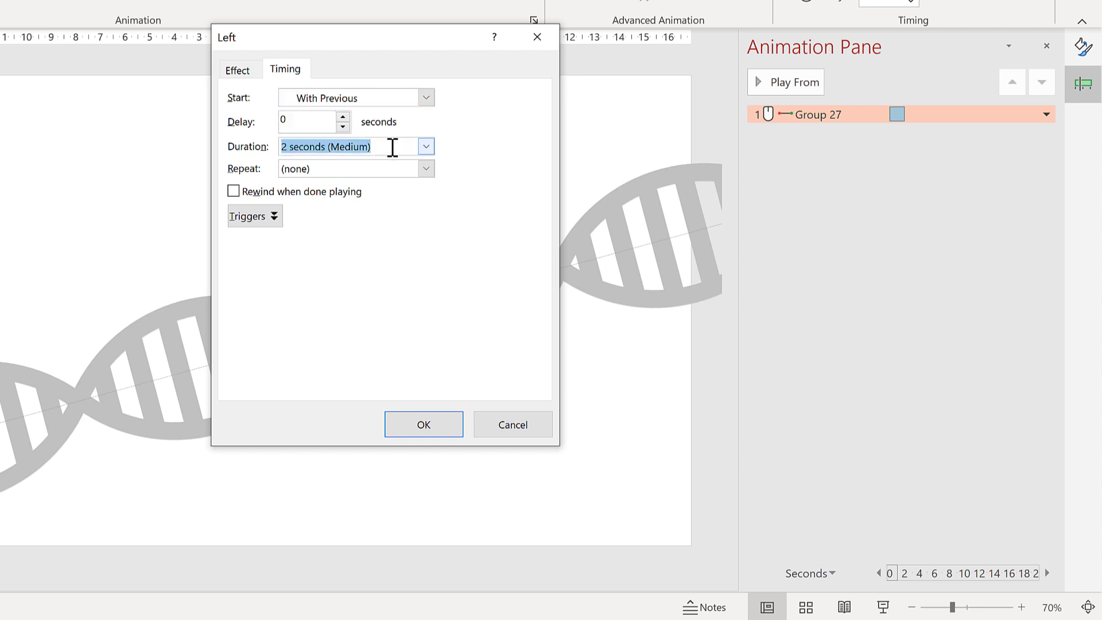
pyautogui.press('BackSpace')
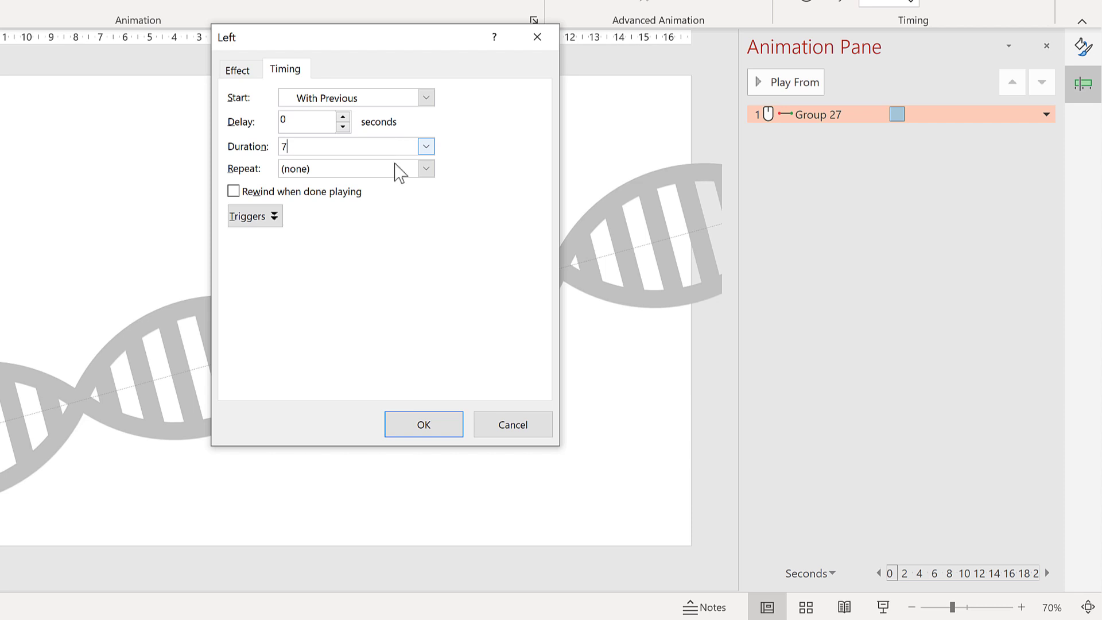
pyautogui.click(426, 170)
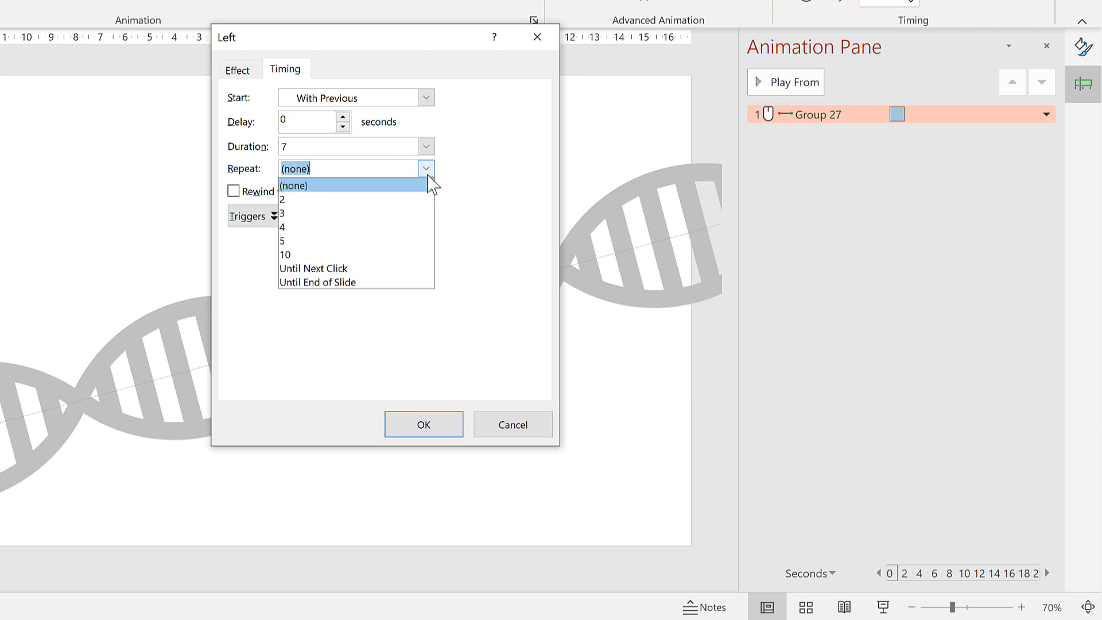
pyautogui.click(350, 284)
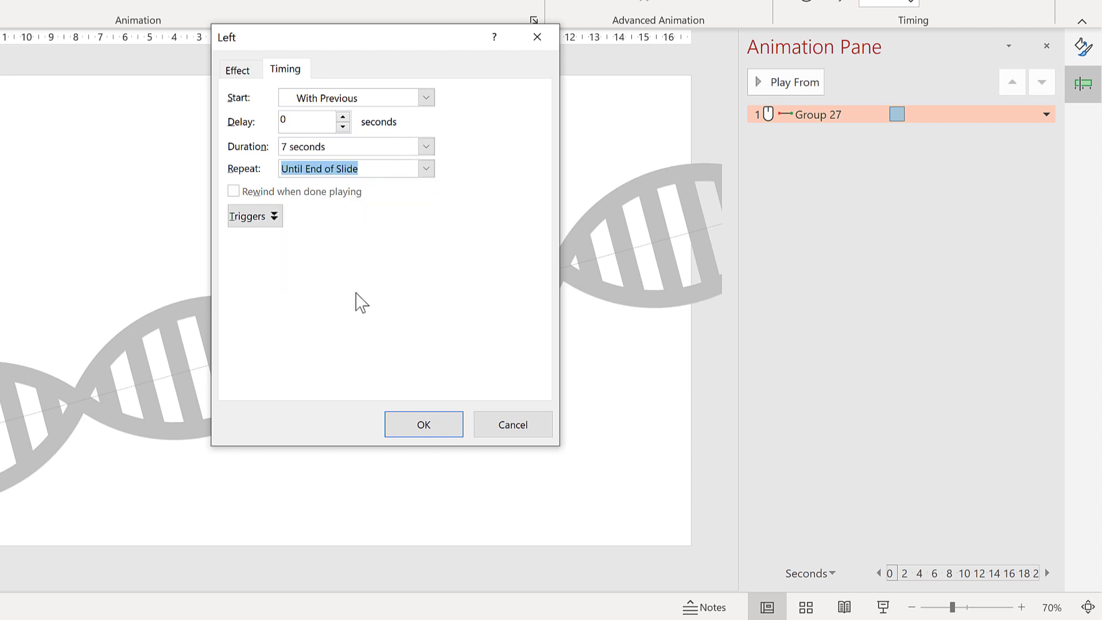
pyautogui.click(423, 425)
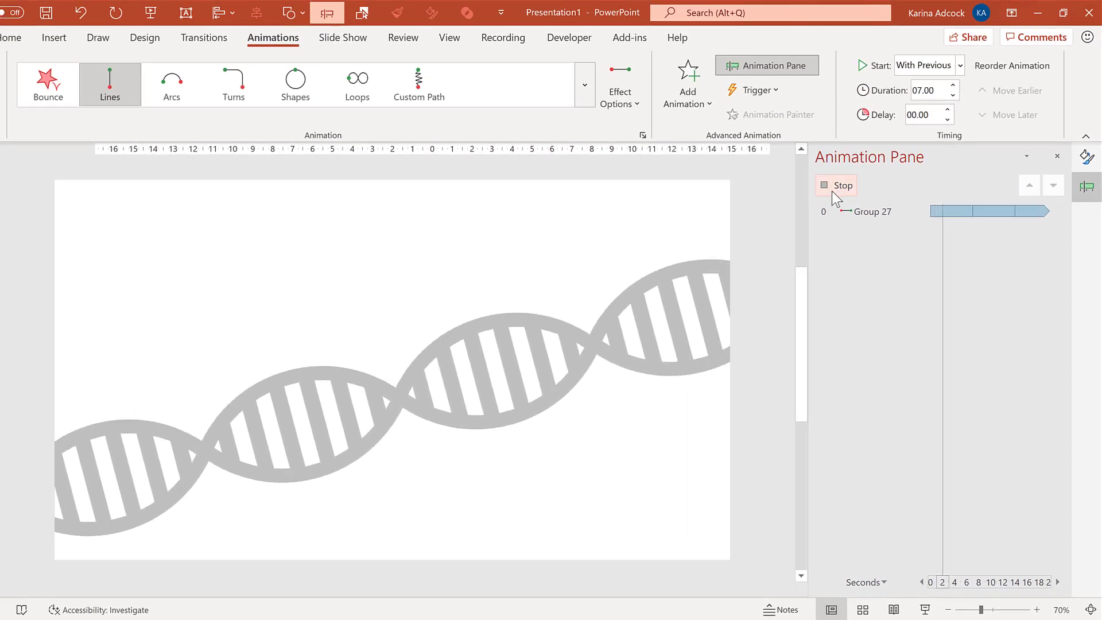
# Stop the preview and close the Animation Pane and formatting panel.
pyautogui.click(828, 185)
pyautogui.click(1056, 156)
pyautogui.click(1057, 156)
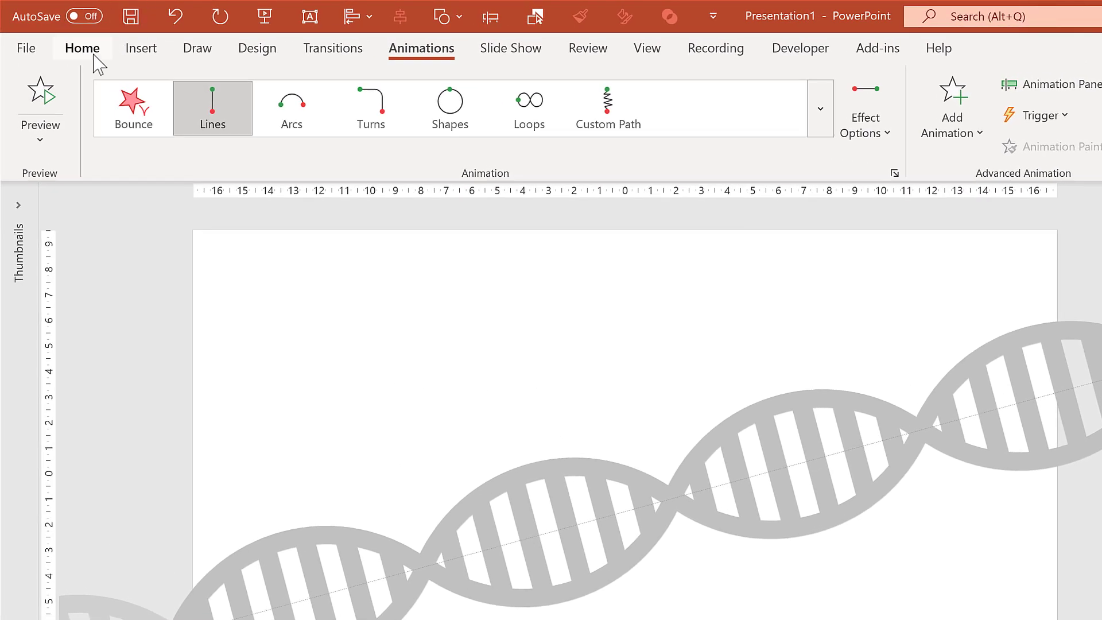
# Apply the Title Only layout and enter the title 'DEOXYRIBONUCLEIC ACID'.
pyautogui.click(22, 41)
pyautogui.click(290, 84)
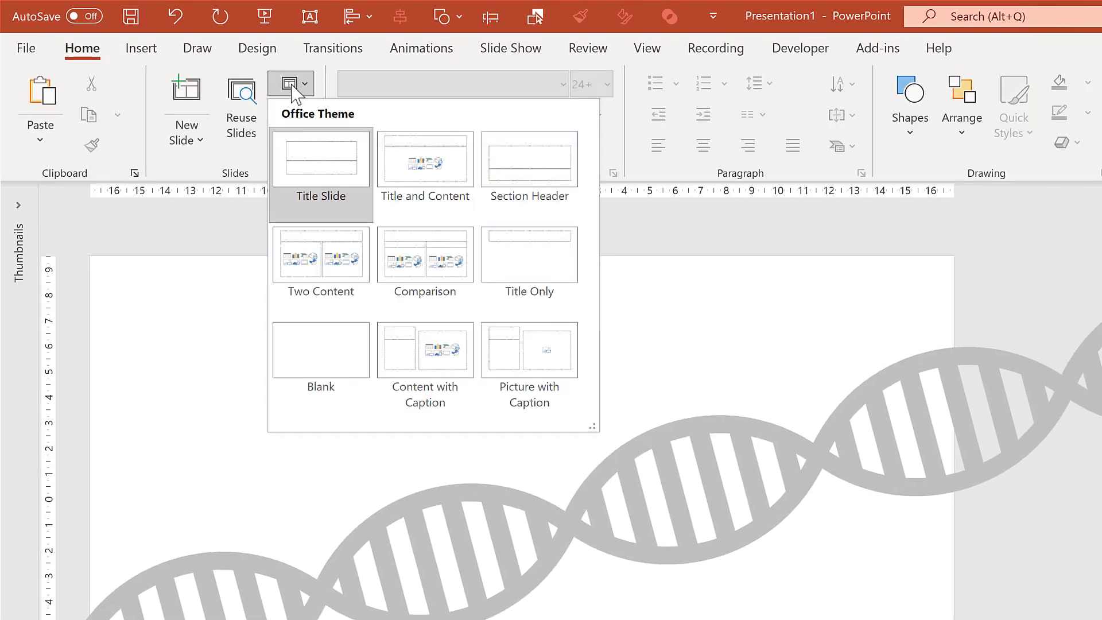
pyautogui.click(516, 247)
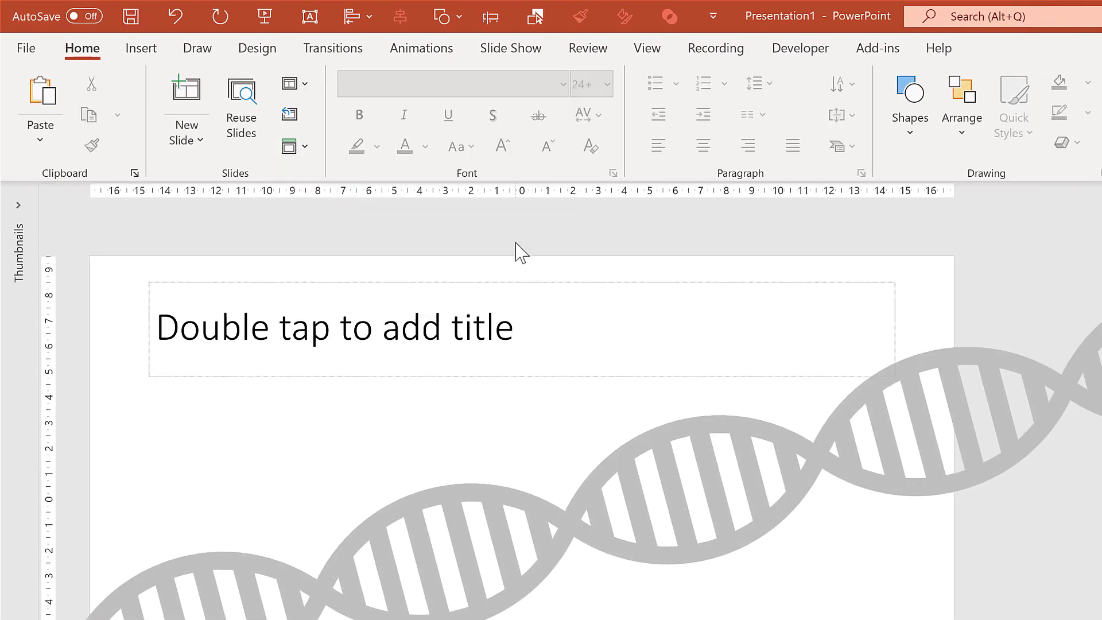
pyautogui.click(325, 340)
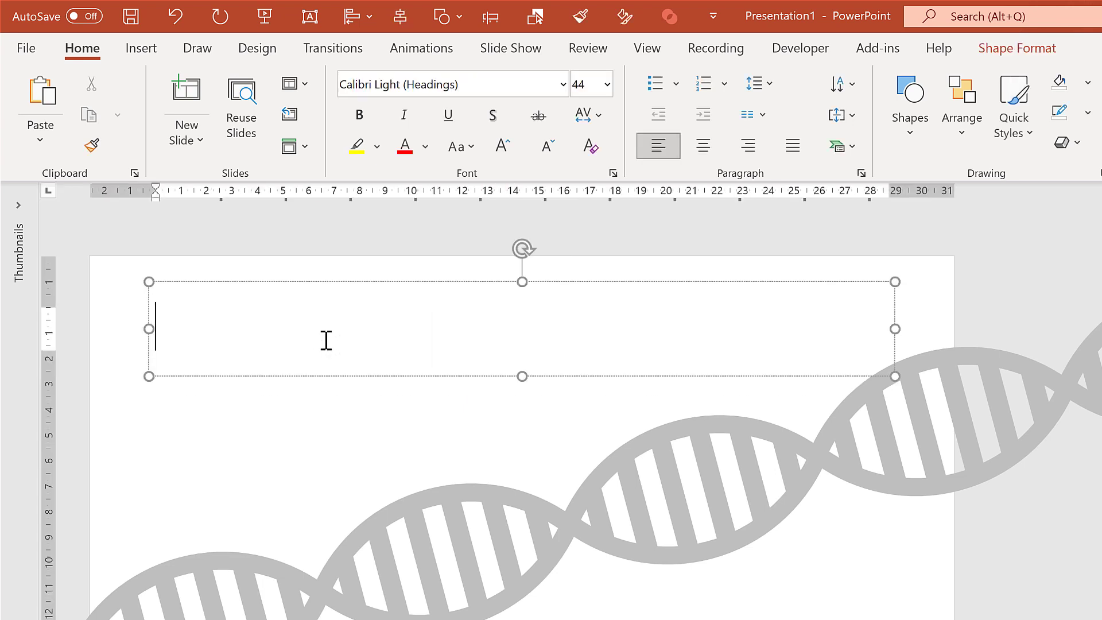
pyautogui.write('DEOXY')
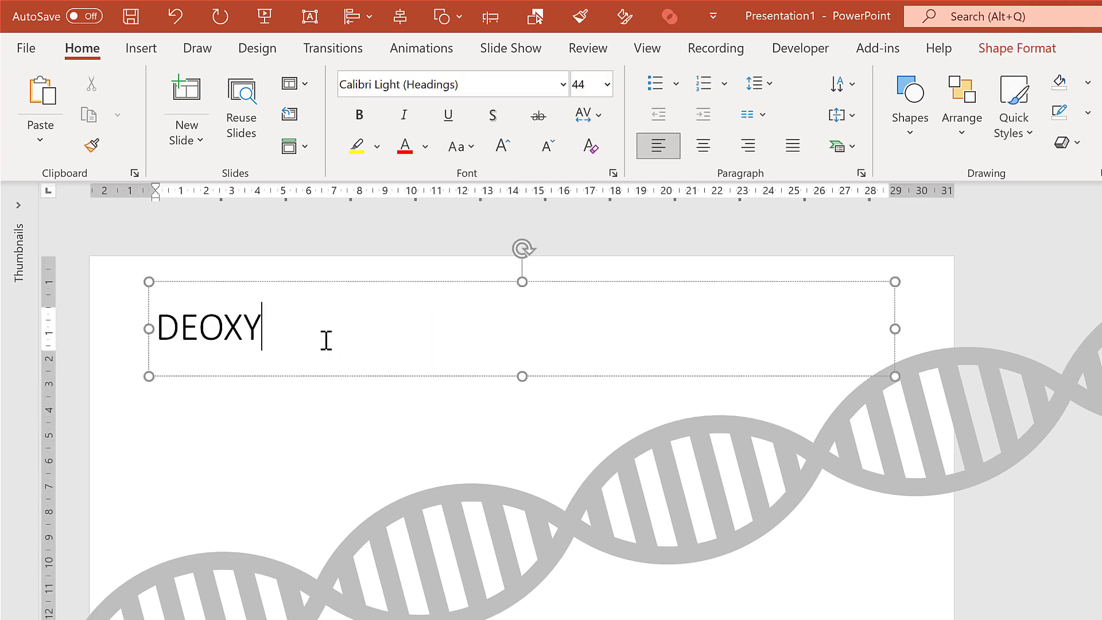
pyautogui.write('RIBO')
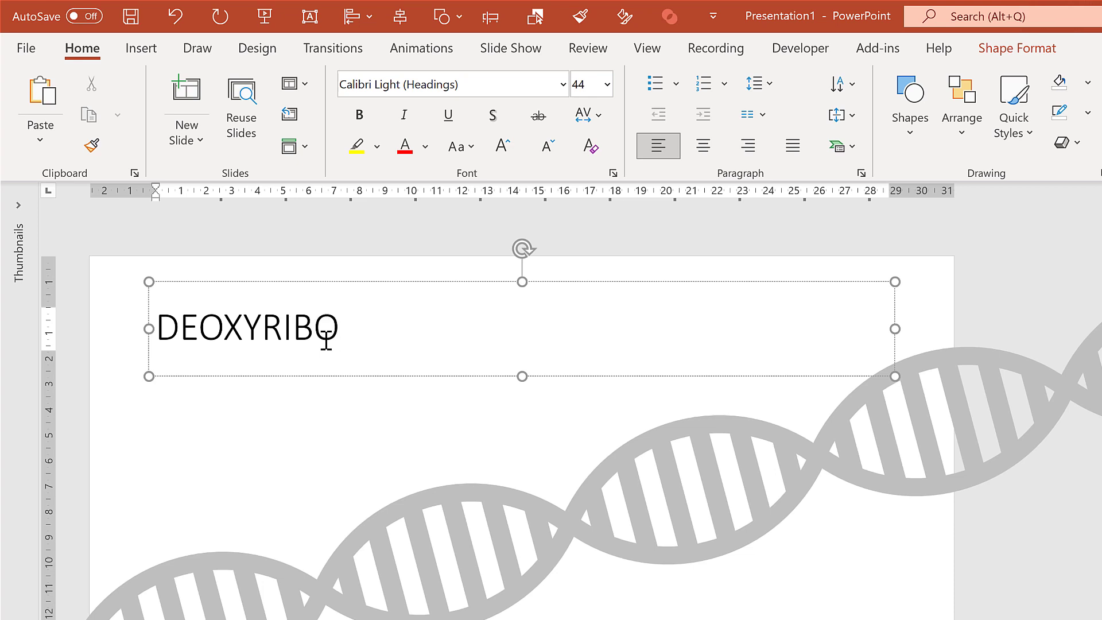
pyautogui.write('NUCLEIC')
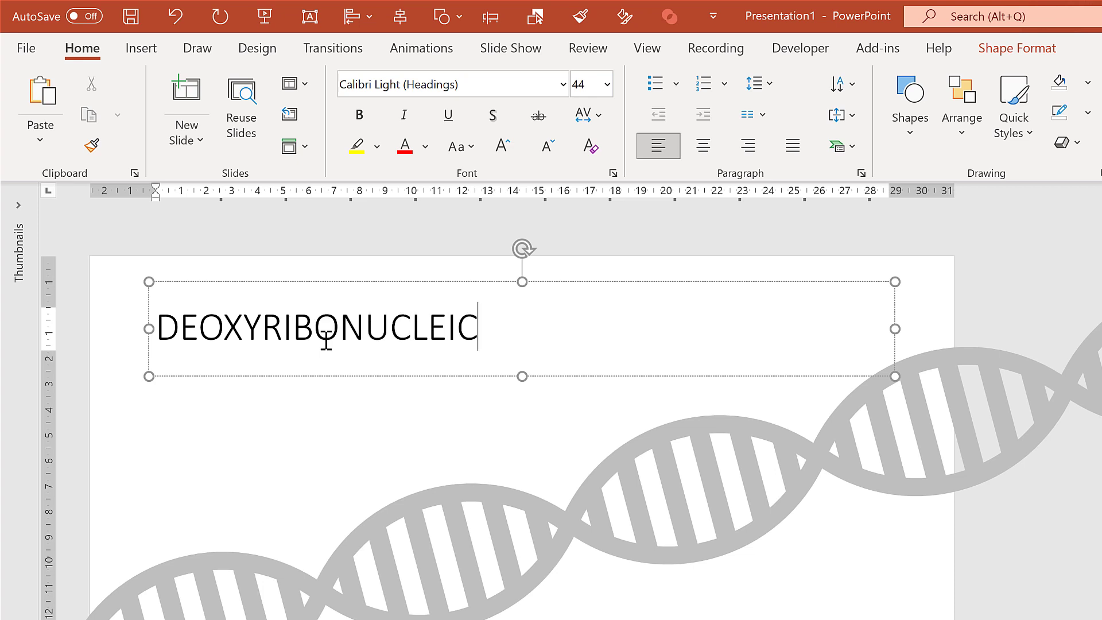
pyautogui.write(' ACID')
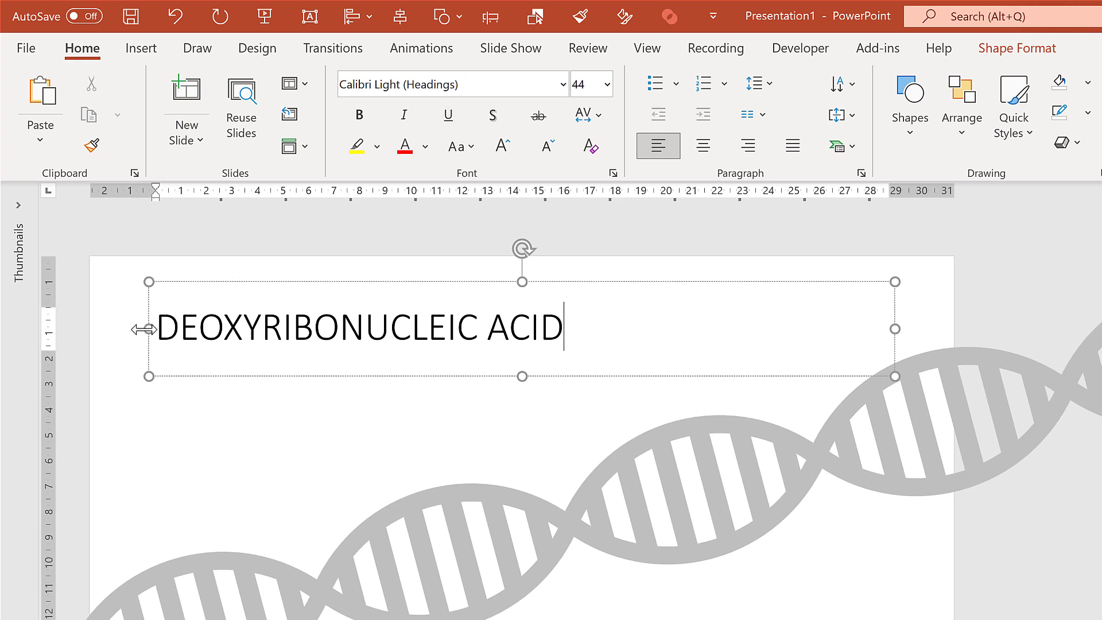
# Stretch the title box across the full slide width, make it taller, and centre the text.
pyautogui.moveTo(143, 329); pyautogui.dragTo(89, 325)
pyautogui.moveTo(900, 327); pyautogui.dragTo(867, 335)
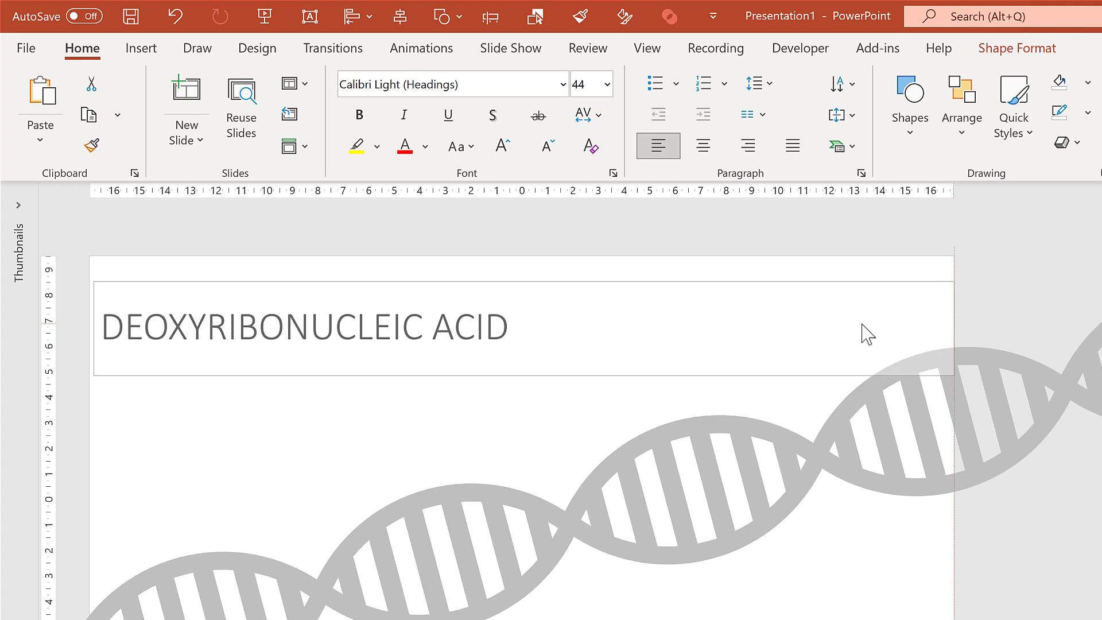
pyautogui.moveTo(94, 328); pyautogui.dragTo(88, 327)
pyautogui.moveTo(522, 374); pyautogui.dragTo(522, 434)
pyautogui.click(701, 150)
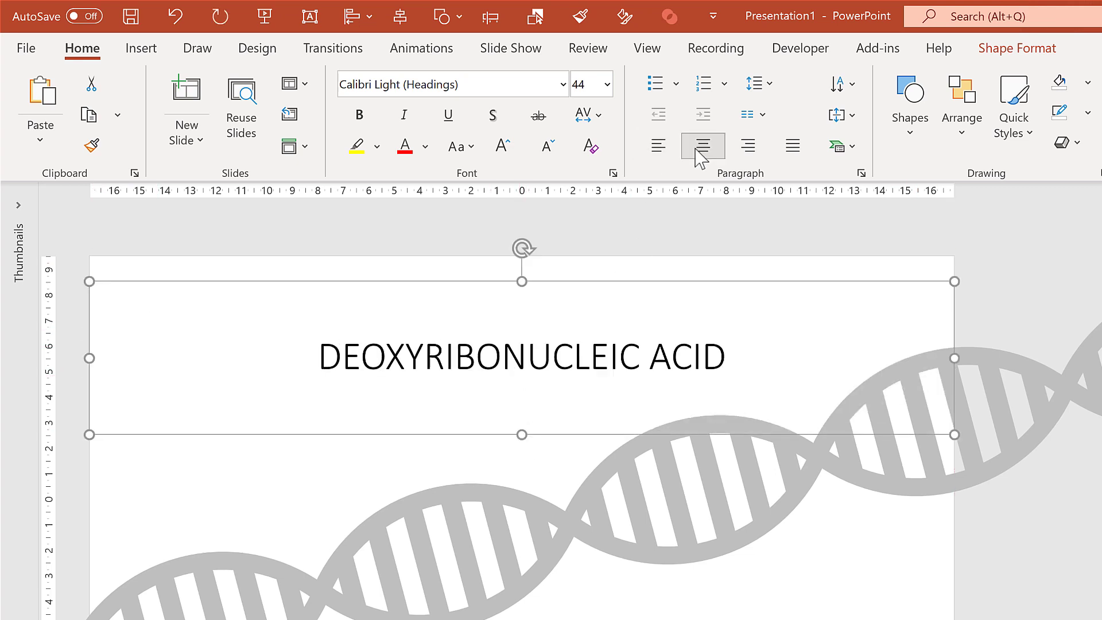
# Format the title as bold 120 pt Bodoni MT Condensed.
pyautogui.click(563, 84)
pyautogui.scroll(-12, 505, 344)
pyautogui.click(485, 328)
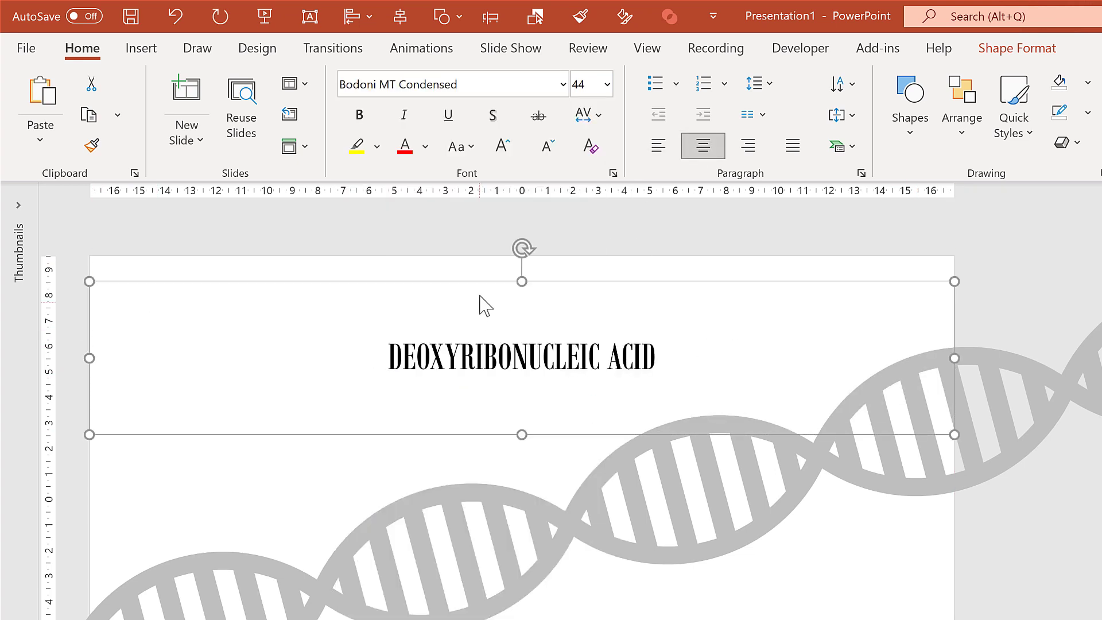
pyautogui.click(580, 84)
pyautogui.write('120')
pyautogui.press('Return')
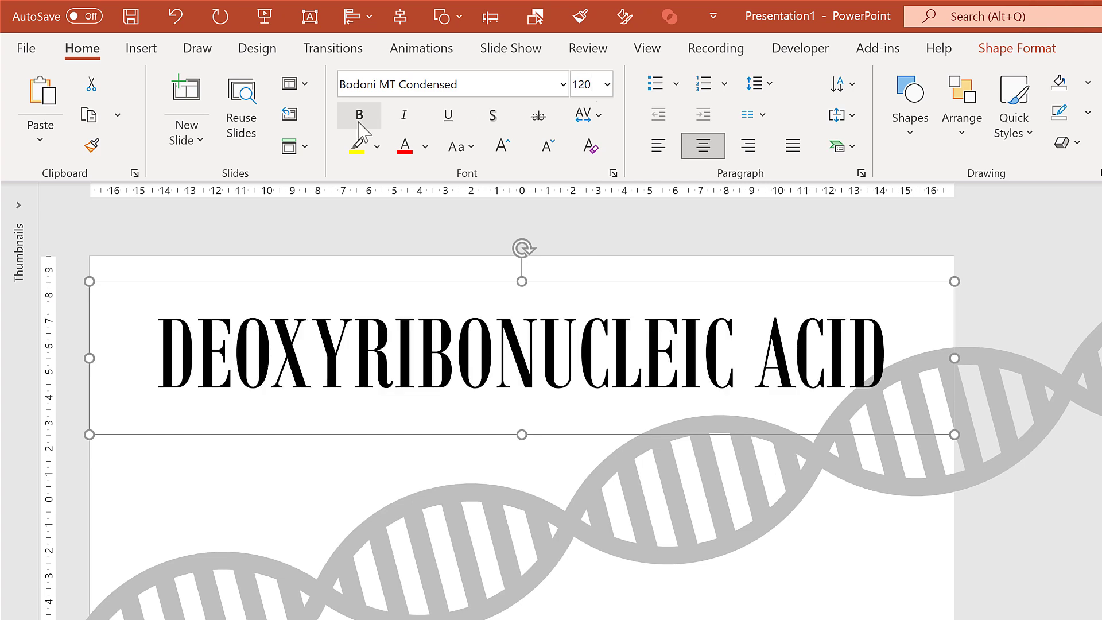
pyautogui.click(359, 118)
# Tighten the title's character spacing and align the title box to the slide's vertical middle.
pyautogui.click(584, 114)
pyautogui.click(597, 145)
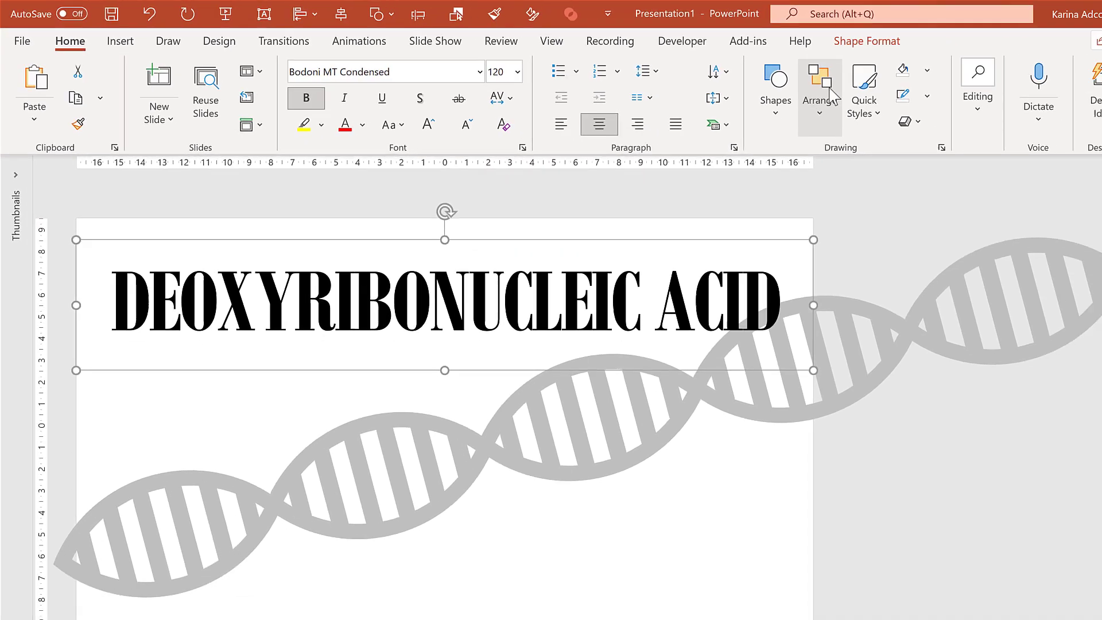
pyautogui.click(976, 112)
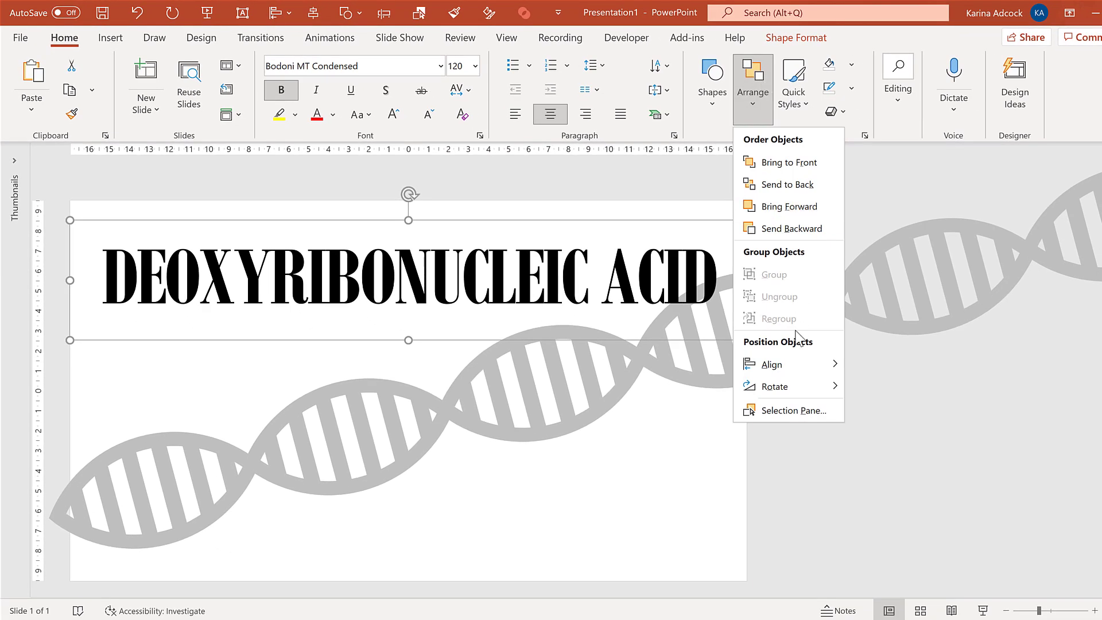
pyautogui.moveTo(783, 363)
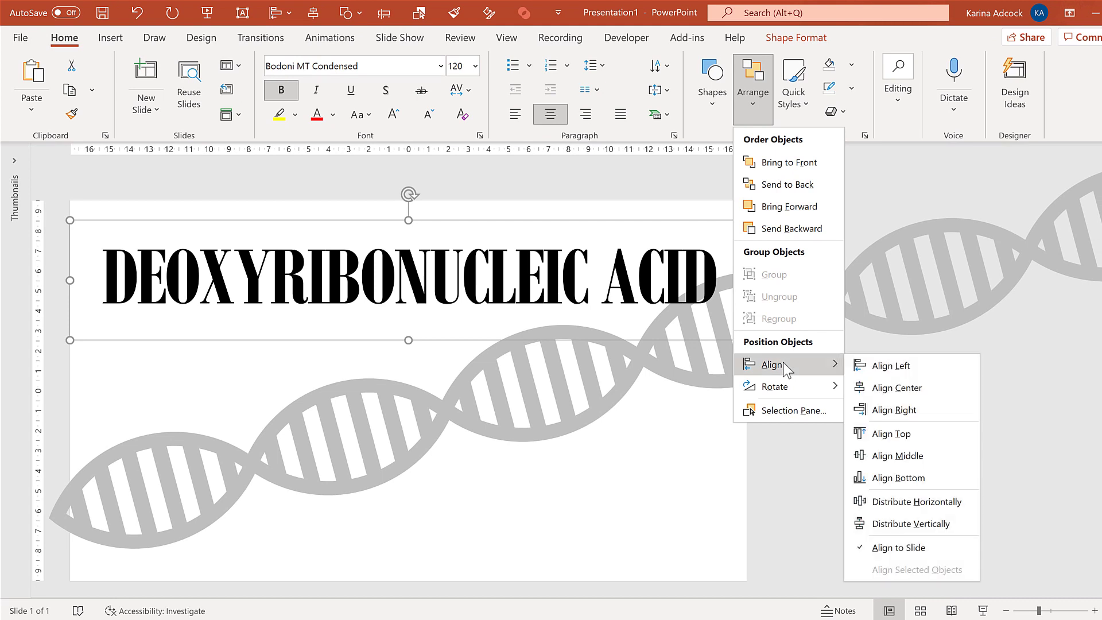
pyautogui.click(918, 456)
pyautogui.click(432, 180)
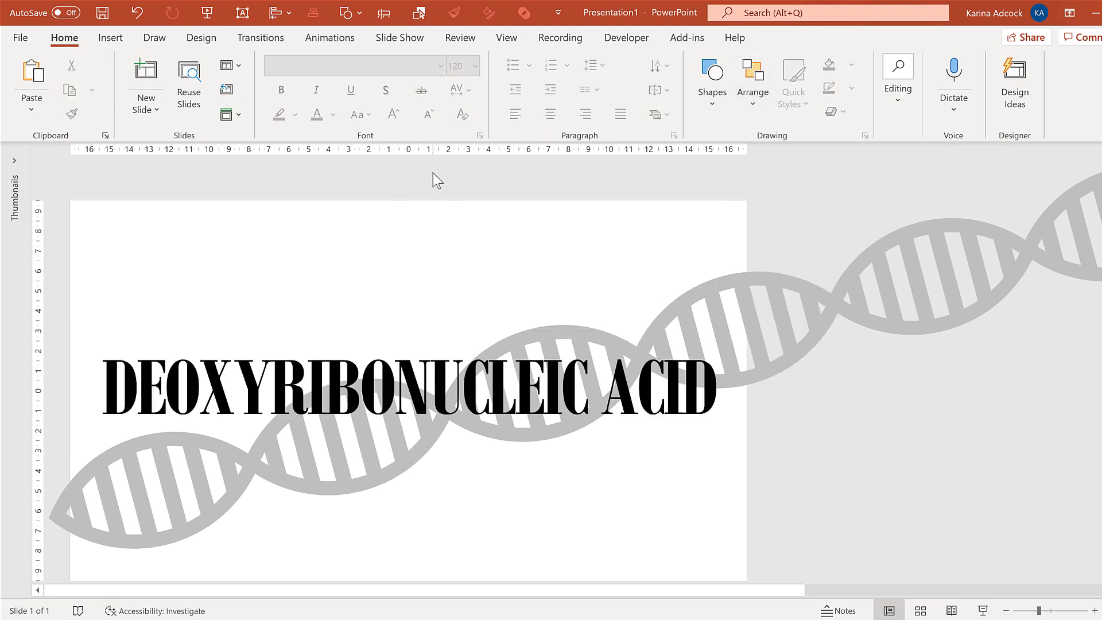
# Start the slide show from the first slide to play the looping helix behind the title.
pyautogui.click(404, 40)
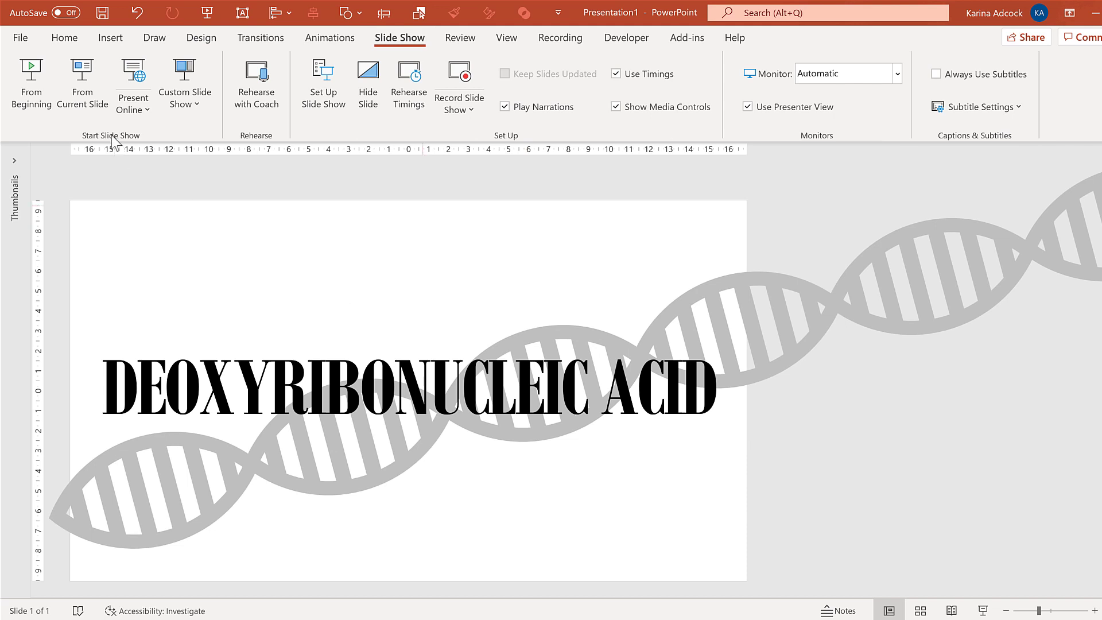
pyautogui.click(40, 98)
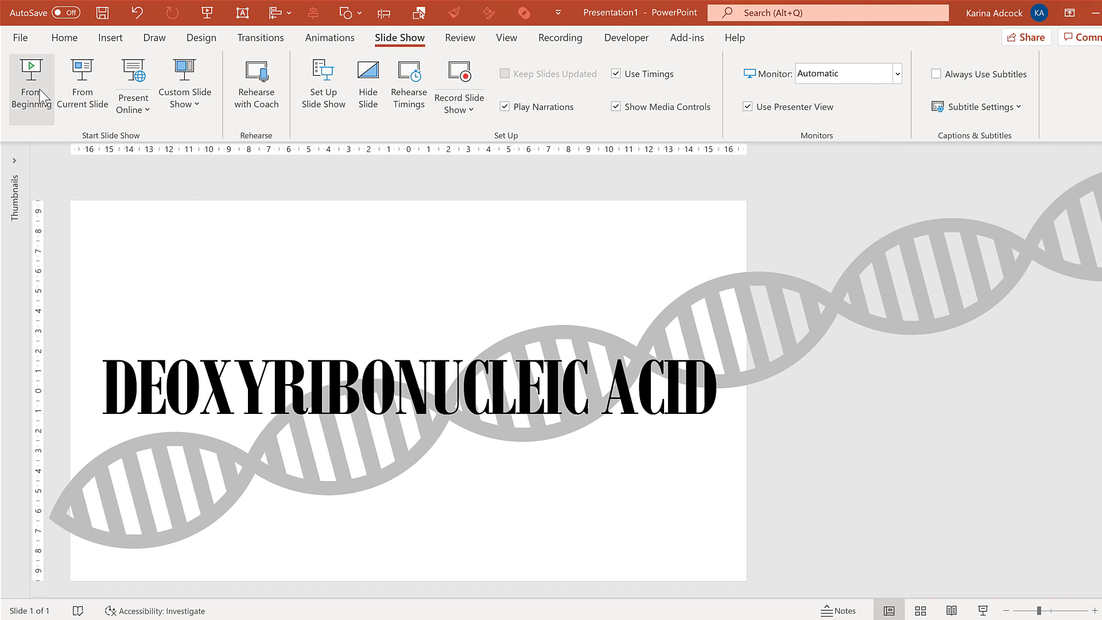